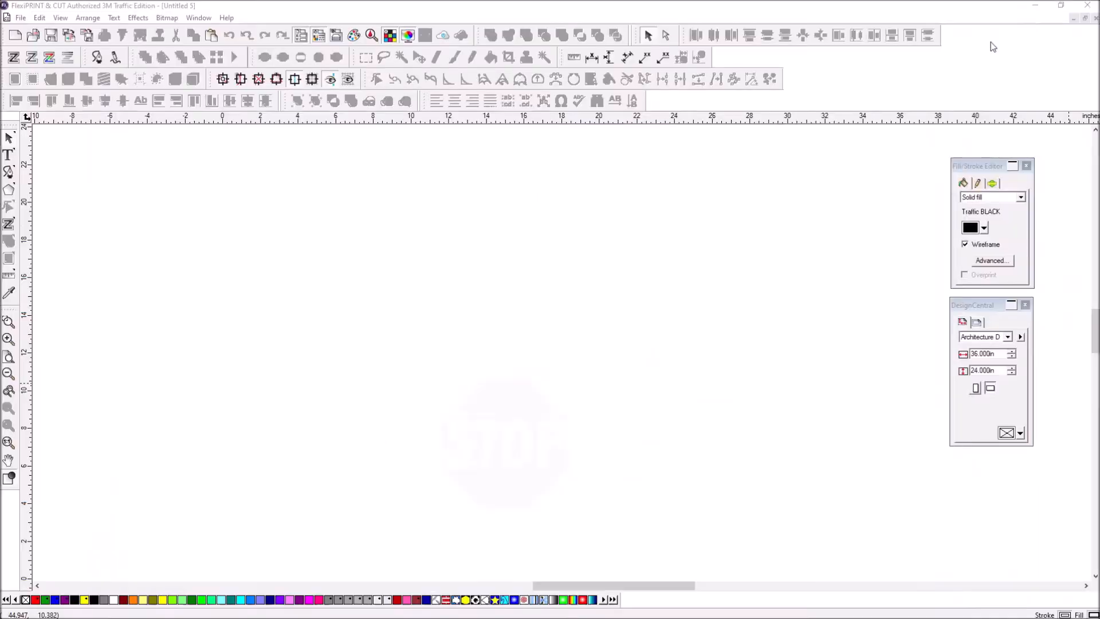
# - Add a vertical and a horizontal guide and scroll so they cross at 0,0
pyautogui.click(1035, 8)
pyautogui.moveTo(30, 267); pyautogui.dragTo(223, 214)
pyautogui.moveTo(243, 121); pyautogui.dragTo(256, 572)
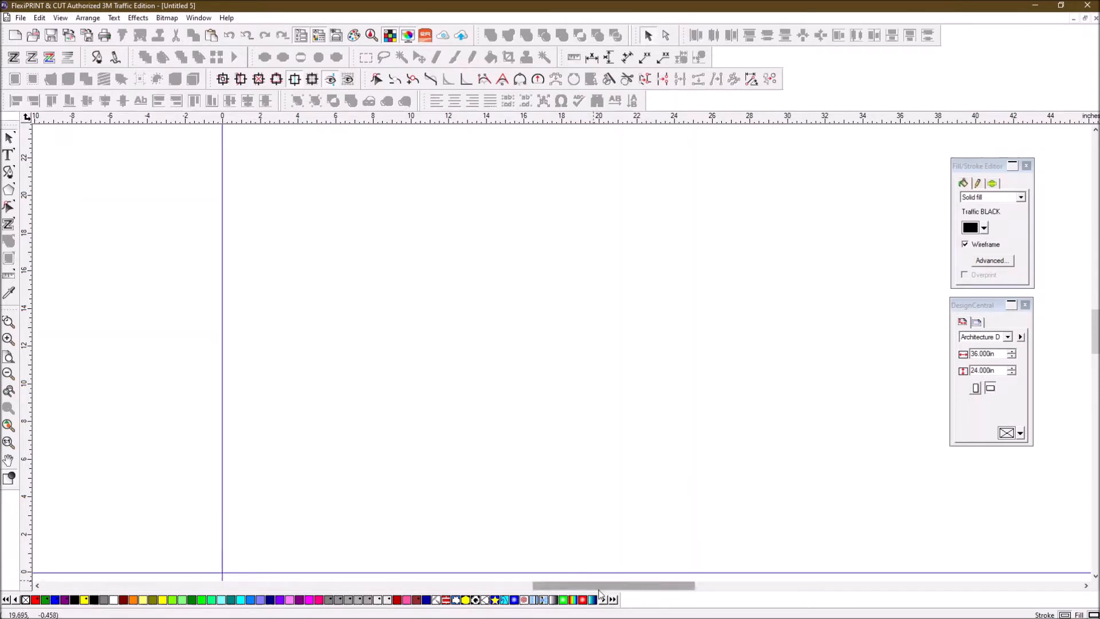
pyautogui.moveTo(596, 589); pyautogui.dragTo(550, 585)
pyautogui.moveTo(1094, 335); pyautogui.dragTo(1094, 356)
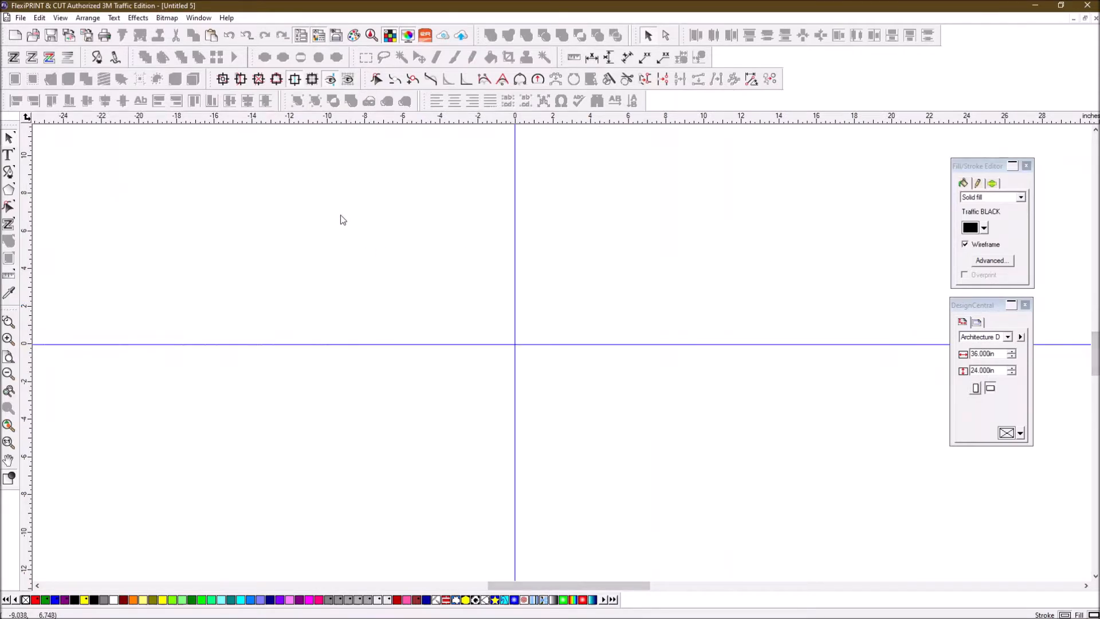
pyautogui.click(6, 193)
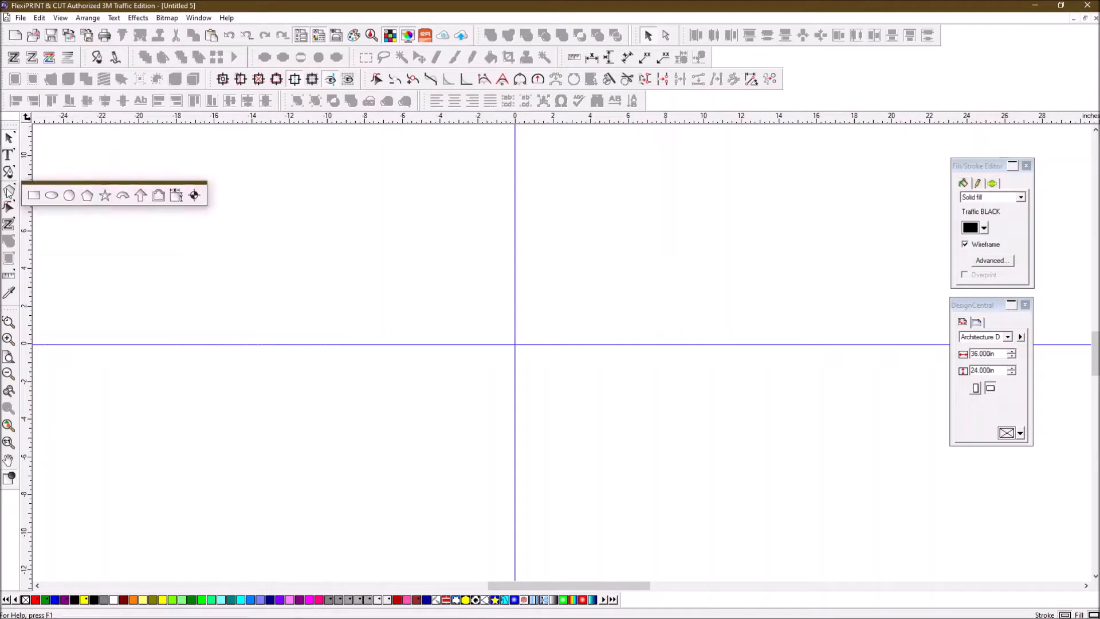
# - Draw an 8-sided regular octagon about 13.171 in across from the guide intersection
pyautogui.click(86, 198)
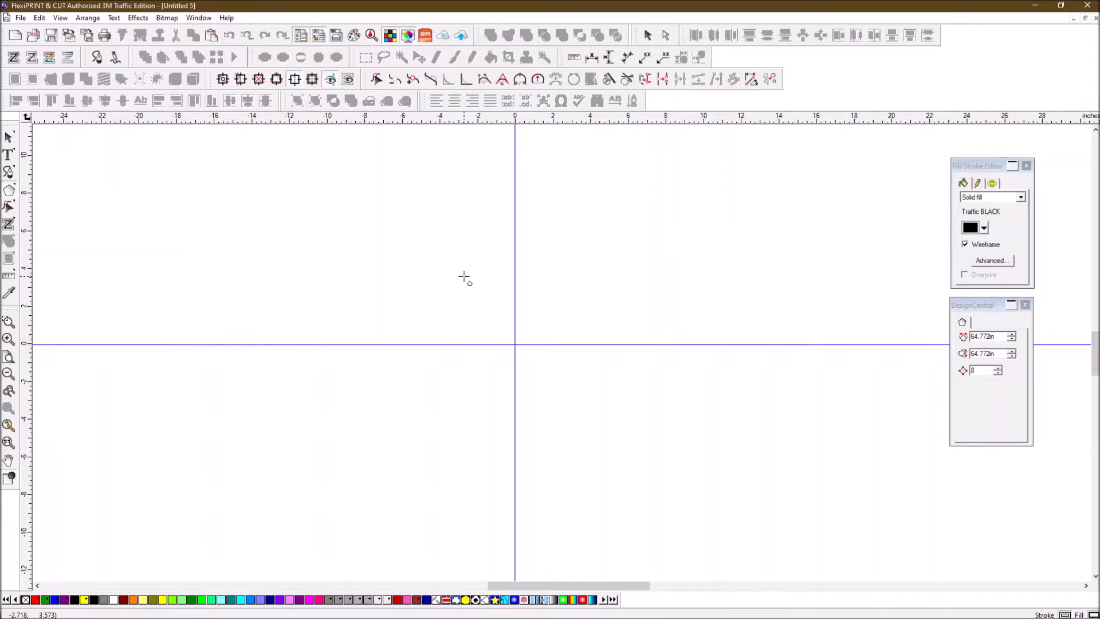
pyautogui.moveTo(515, 229)
pyautogui.mouseDown()
pyautogui.moveTo(577, 317)
pyautogui.moveTo(605, 322)
pyautogui.mouseUp()
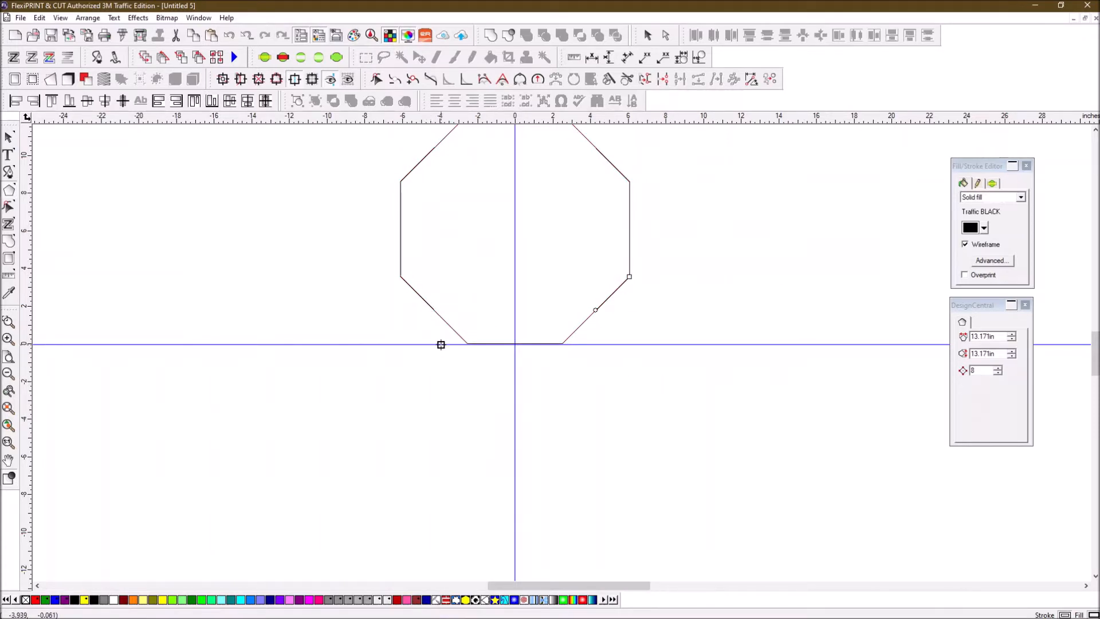
# - Set the octagon's width and height to 30 in
pyautogui.click(8, 138)
pyautogui.scroll(3, 655, 259)
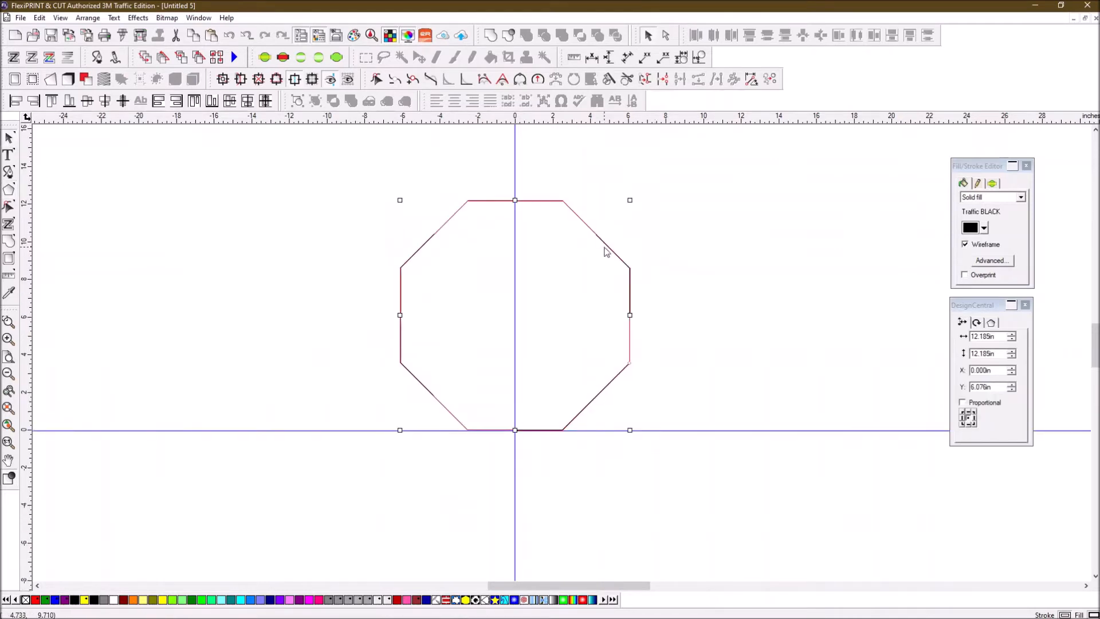
pyautogui.click(1003, 336)
pyautogui.press('BackSpace')
pyautogui.write('30')
pyautogui.click(1002, 353)
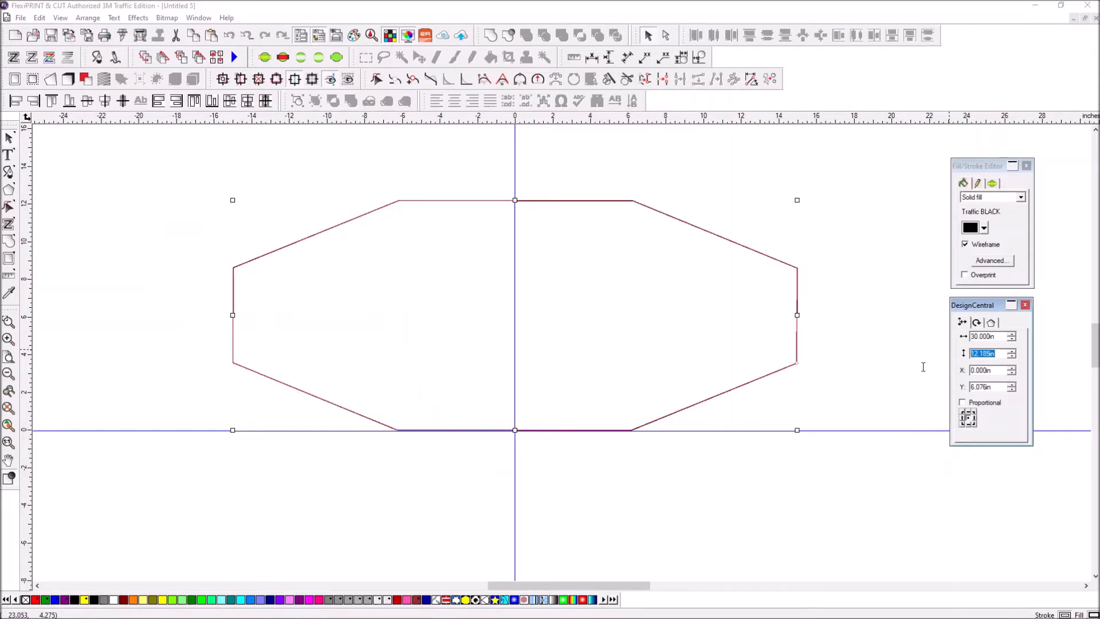
pyautogui.write('30')
pyautogui.press('Return')
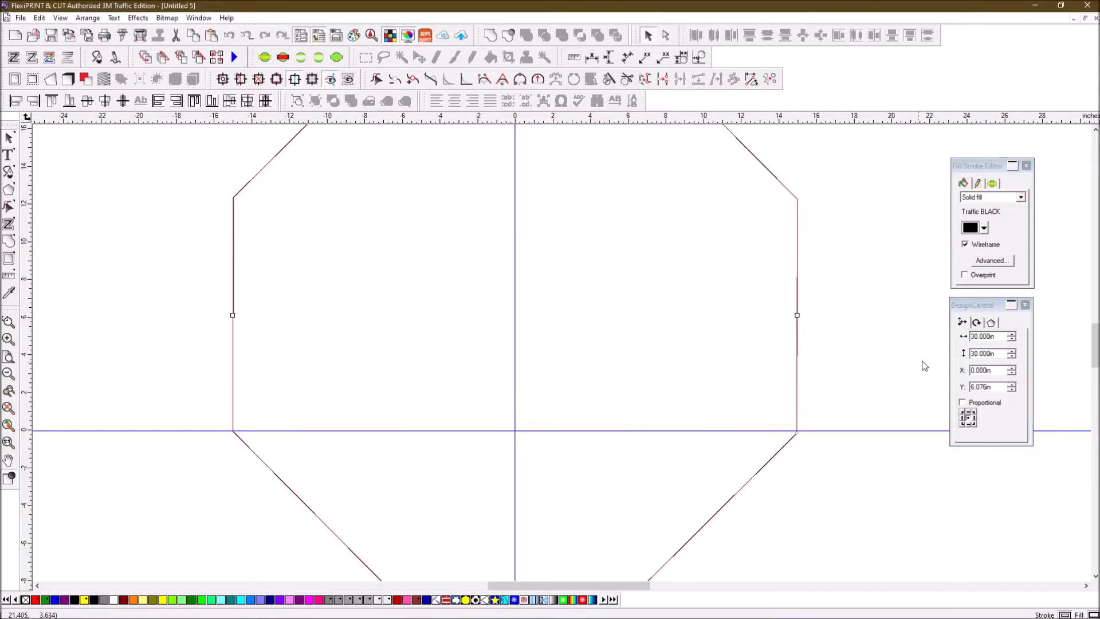
# - Nudge the octagon down with the arrow keys to centre it on the guide crossing
pyautogui.scroll(-2, 945, 486)
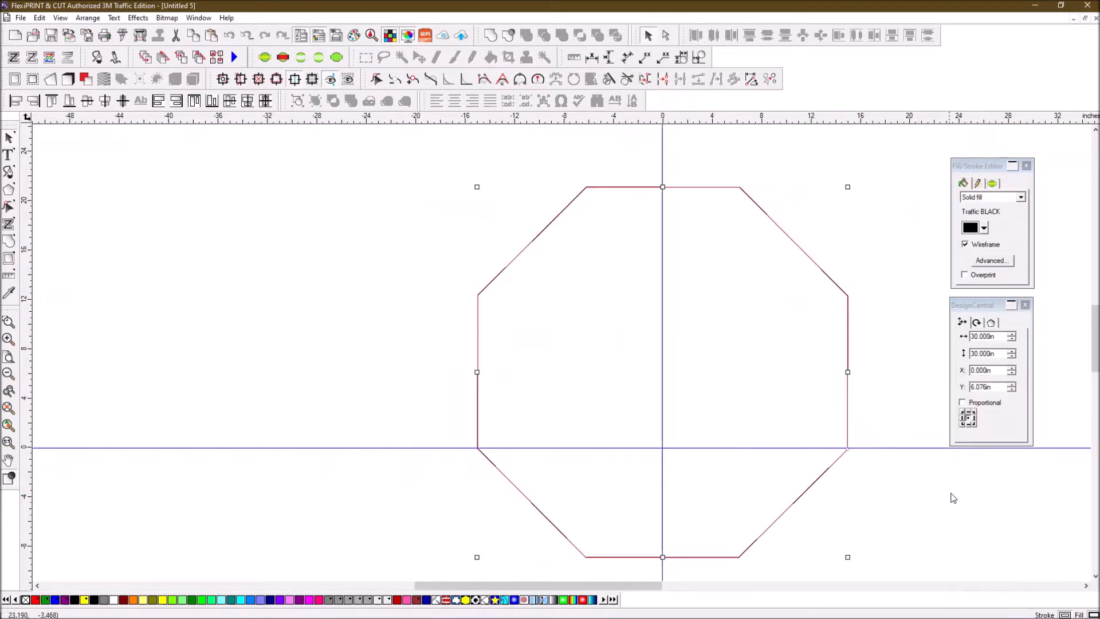
pyautogui.moveTo(630, 587); pyautogui.dragTo(661, 587)
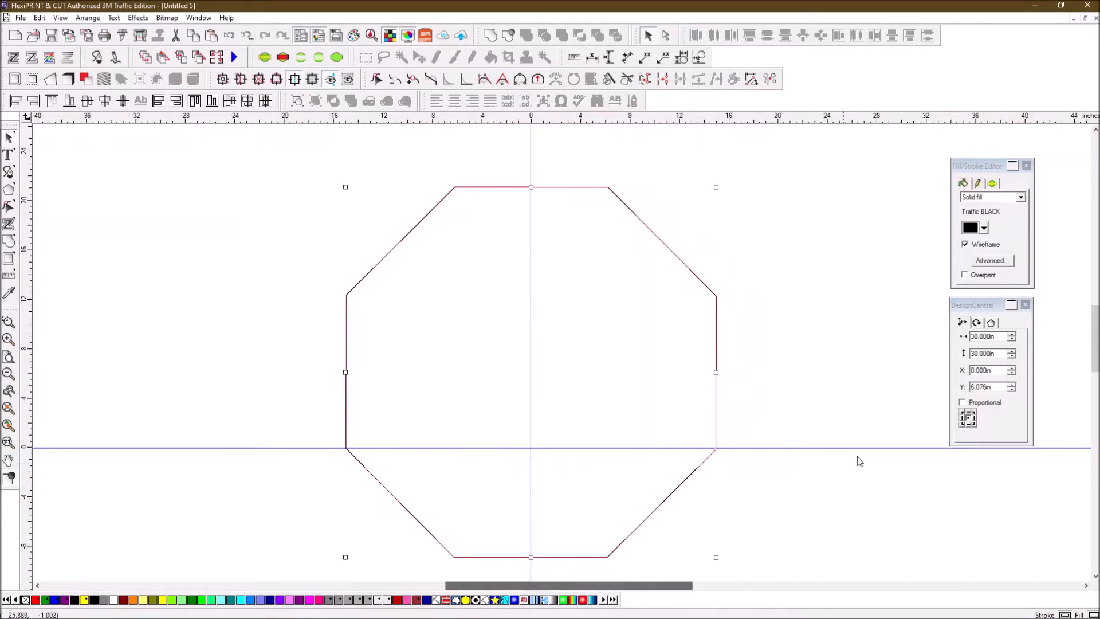
pyautogui.moveTo(1097, 324)
pyautogui.mouseDown()
pyautogui.moveTo(1097, 335)
pyautogui.moveTo(1097, 325)
pyautogui.mouseUp()
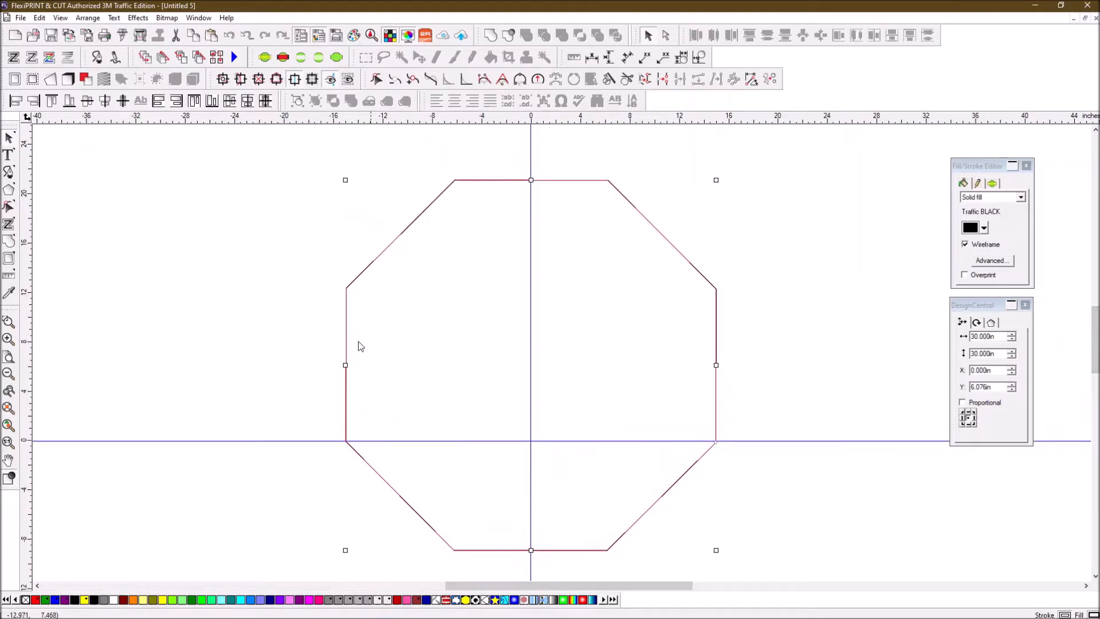
pyautogui.press('Down')
pyautogui.press('Down')
pyautogui.press('Down')
pyautogui.press('Down')
pyautogui.press('Down')
pyautogui.press('Down')
pyautogui.press('Down')
pyautogui.press('Down')
pyautogui.press('Down')
pyautogui.press('Down')
pyautogui.press('Down')
pyautogui.press('Down')
pyautogui.press('Down')
pyautogui.press('Down')
pyautogui.press('Down')
pyautogui.press('Down')
pyautogui.press('Down')
pyautogui.press('Down')
pyautogui.press('Down')
pyautogui.press('Down')
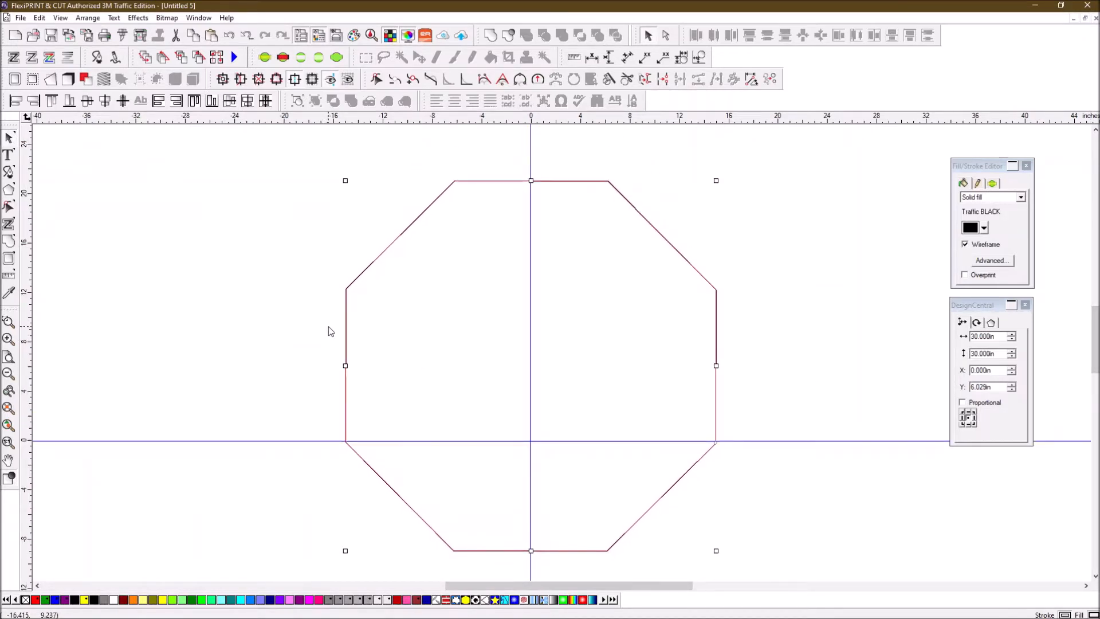
pyautogui.press('Down')
pyautogui.press('Down')
pyautogui.press('Down')
pyautogui.press('Down')
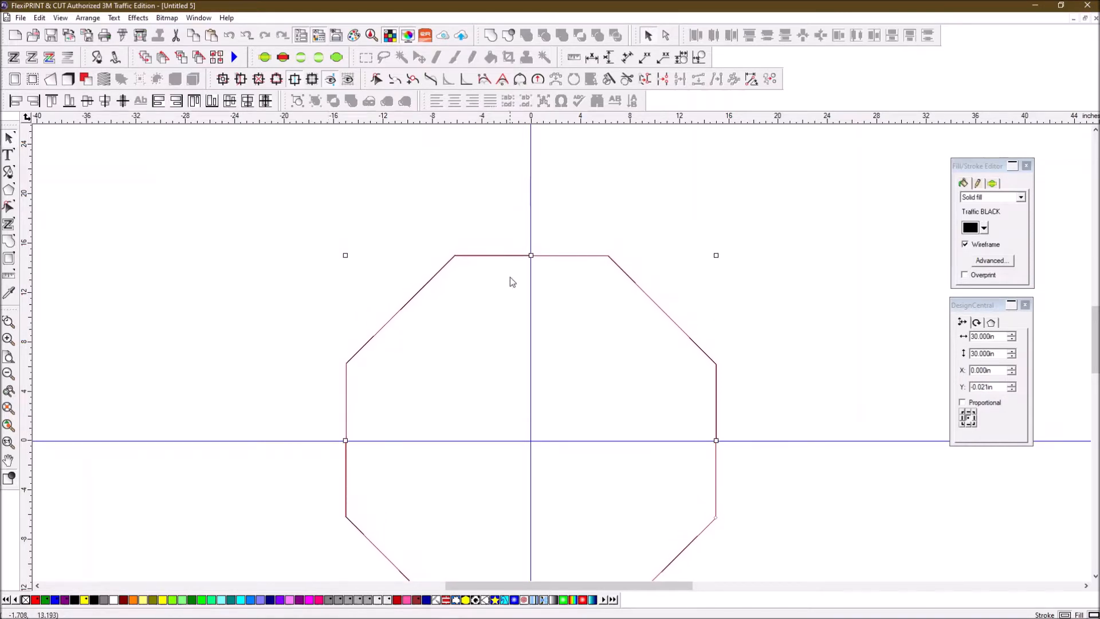
pyautogui.scroll(-2, 298, 246)
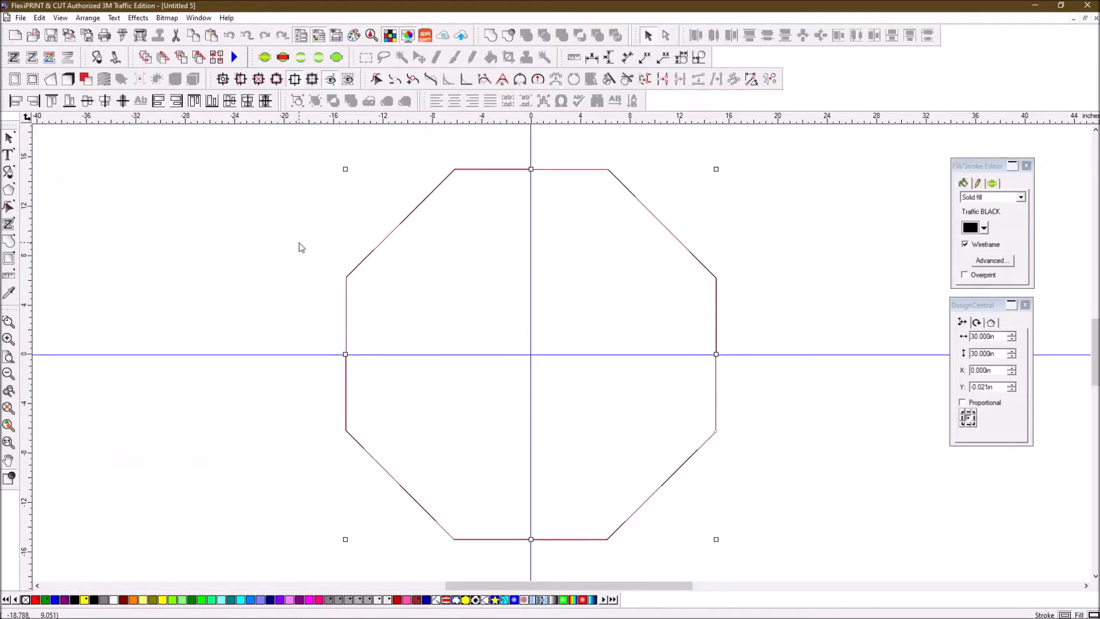
# - Apply an Inline outline with 0.750 in offset to the octagon, keeping the original
pyautogui.click(116, 267)
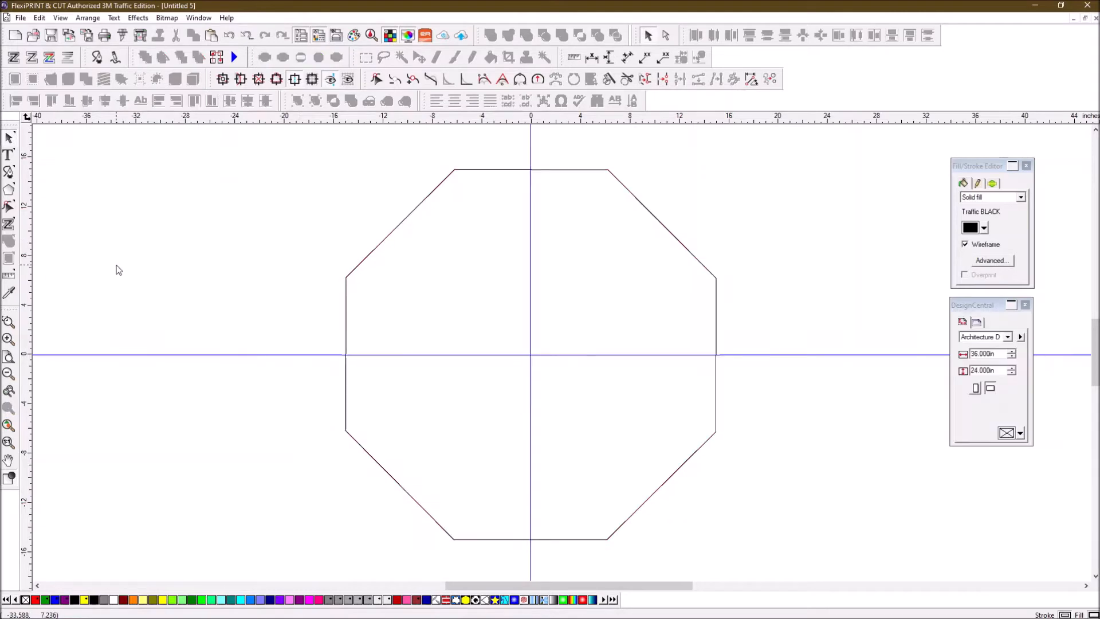
pyautogui.click(625, 187)
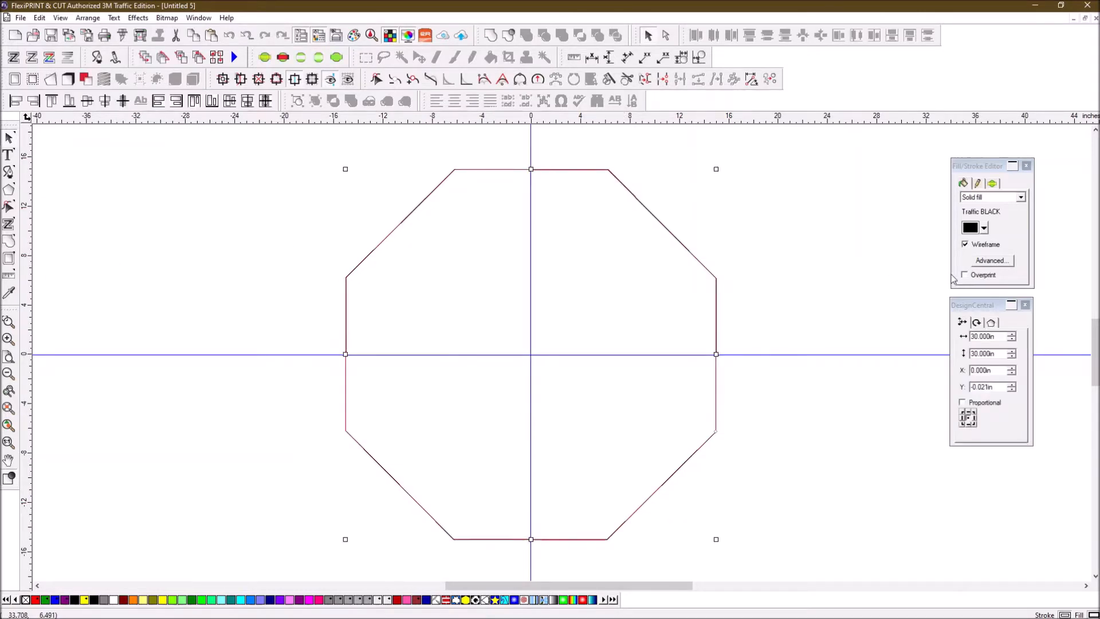
pyautogui.click(134, 19)
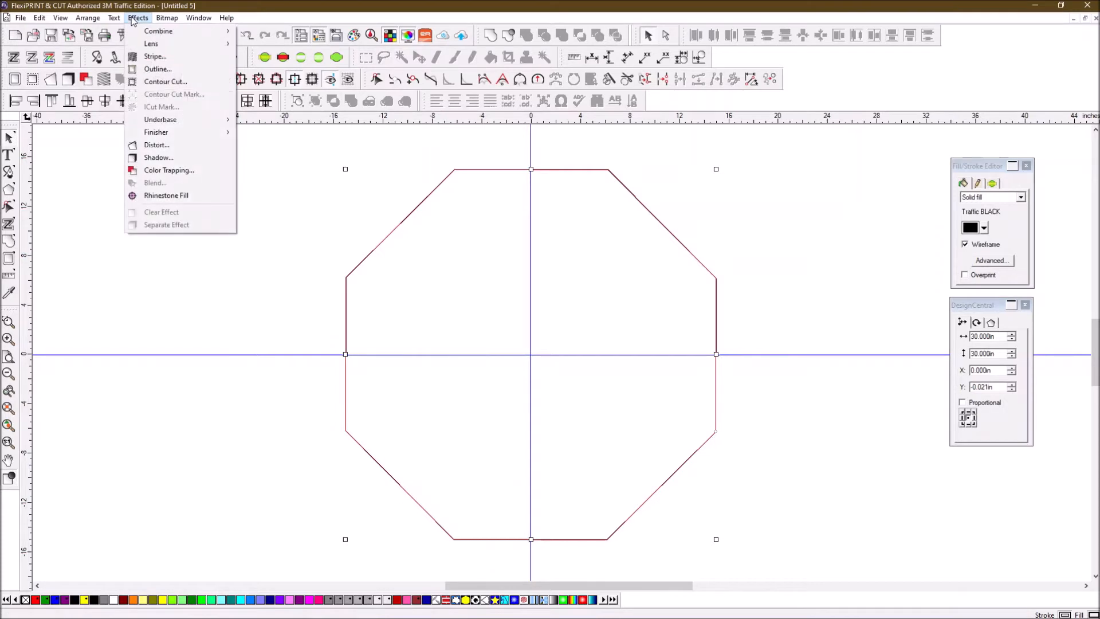
pyautogui.click(156, 69)
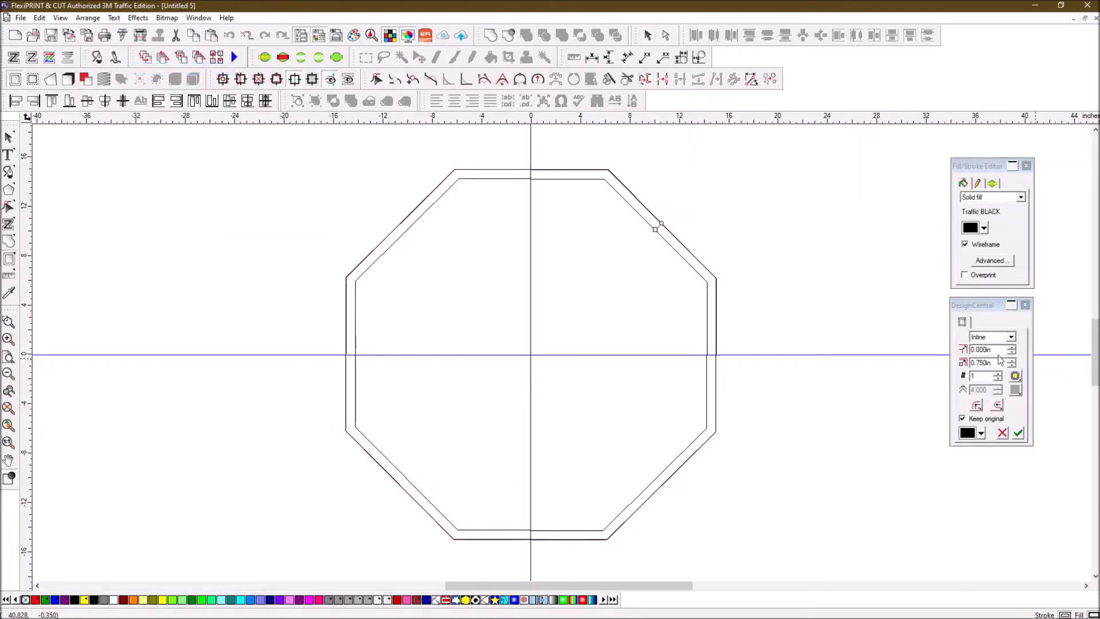
pyautogui.click(1018, 434)
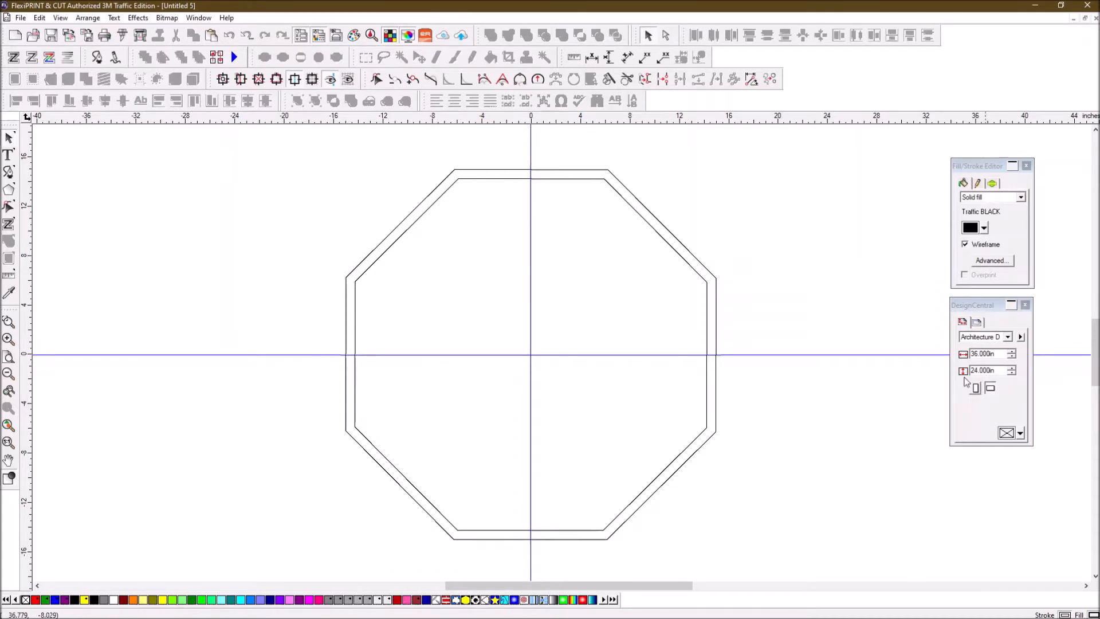
# - Break the outlined octagon apart into separate inner and outer octagon shapes
pyautogui.click(480, 180)
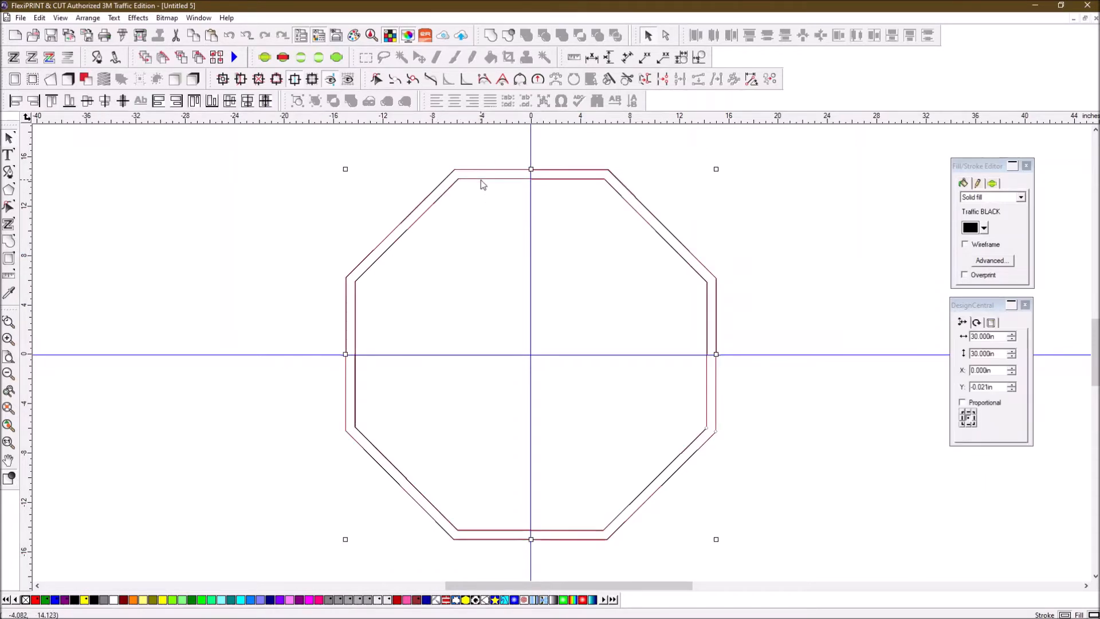
pyautogui.click(655, 187)
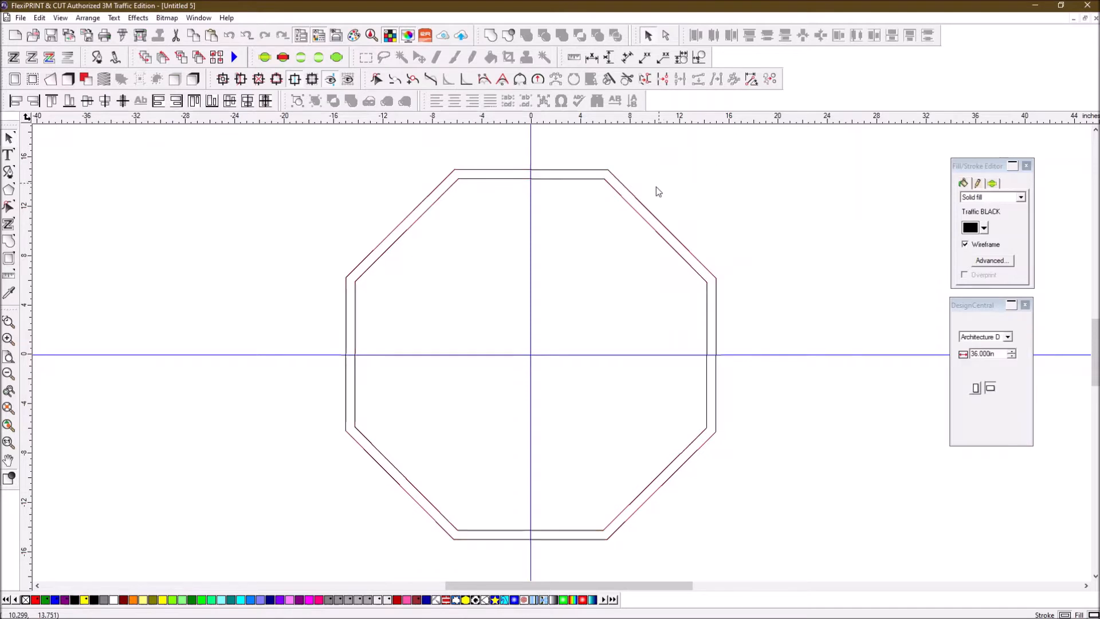
pyautogui.click(636, 203)
pyautogui.rightClick(635, 203)
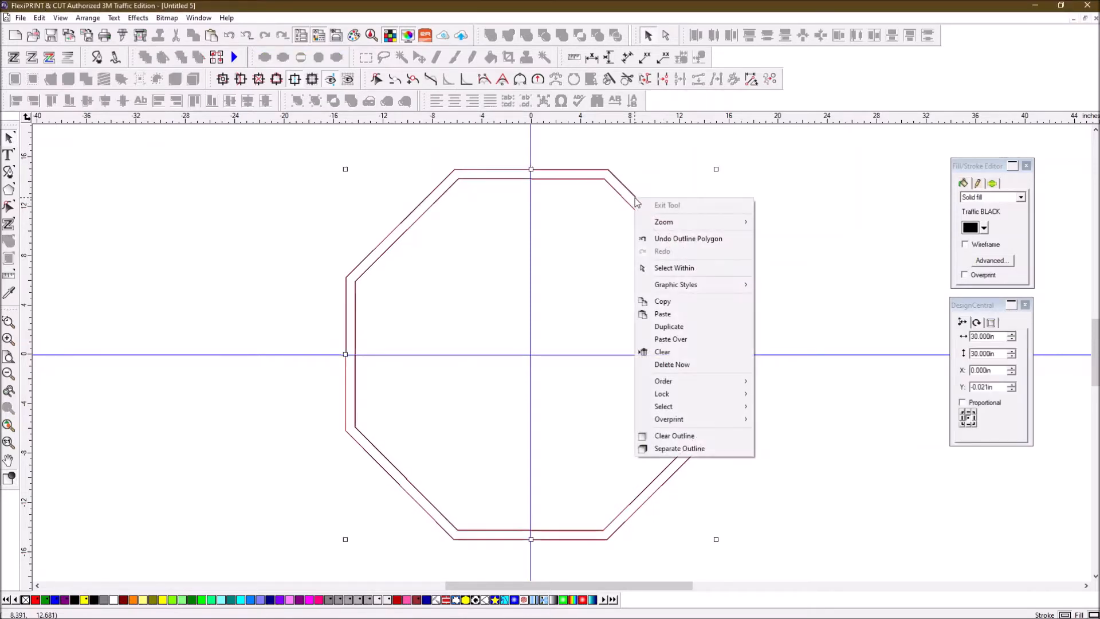
pyautogui.click(715, 451)
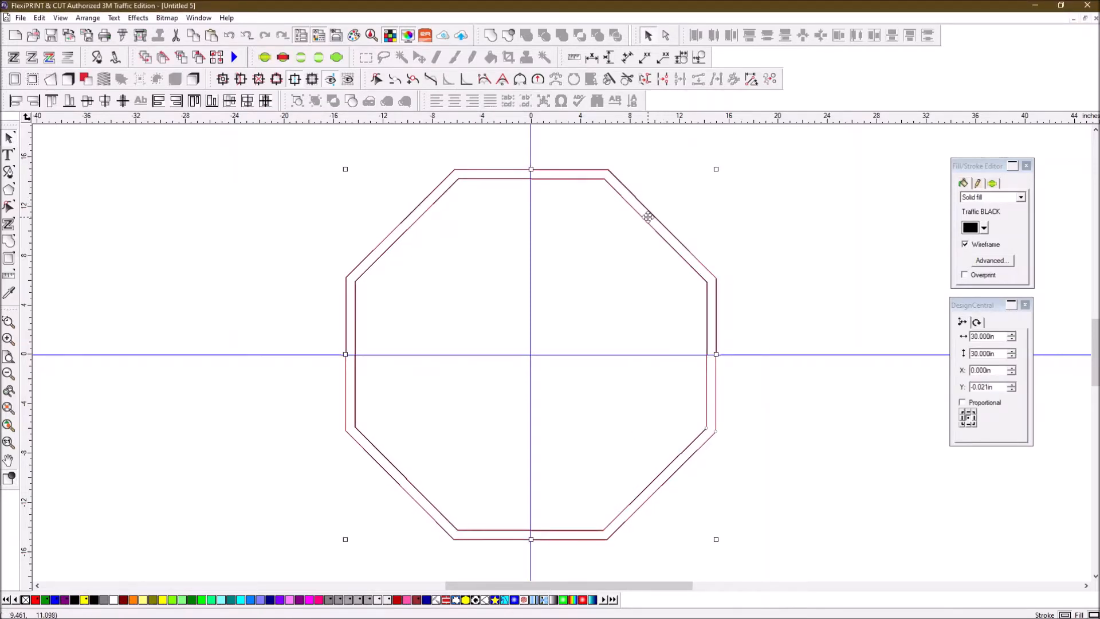
pyautogui.click(747, 189)
pyautogui.click(669, 229)
pyautogui.rightClick(666, 232)
pyautogui.click(739, 466)
pyautogui.click(691, 214)
# - Fill the inner octagon with Traffic RED, preview it solid, then return to wireframe
pyautogui.click(681, 245)
pyautogui.click(674, 251)
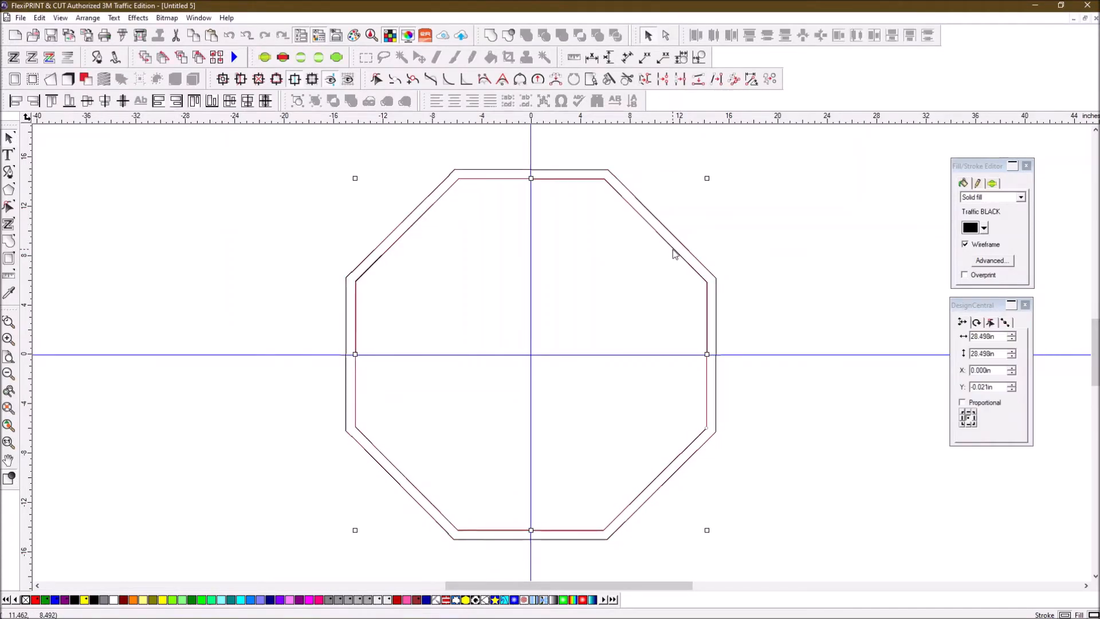
pyautogui.click(984, 228)
pyautogui.click(984, 251)
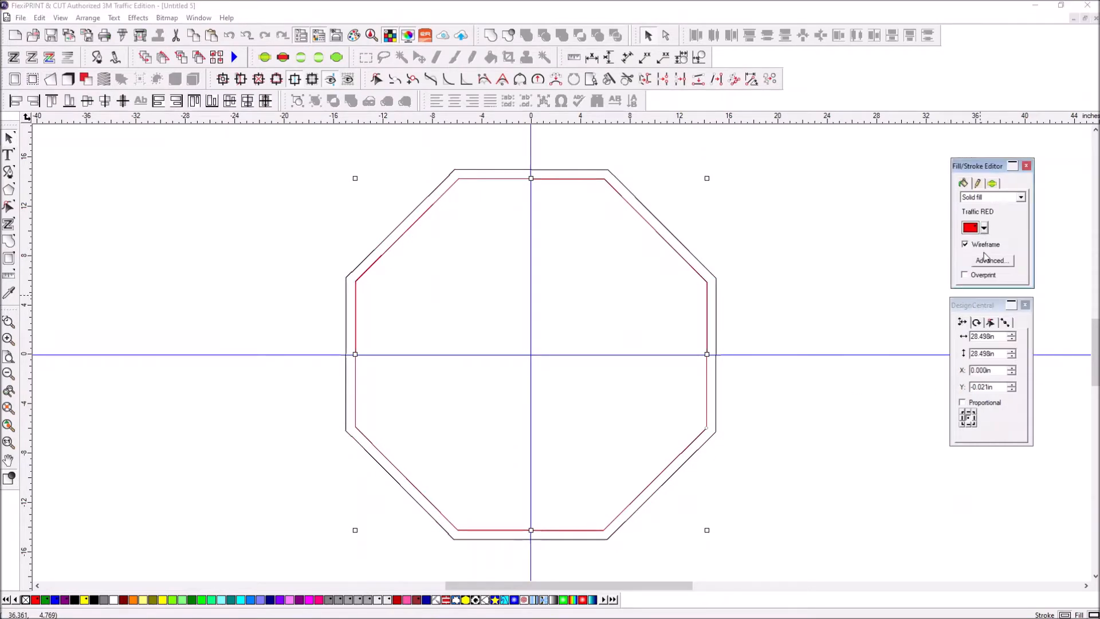
pyautogui.click(966, 245)
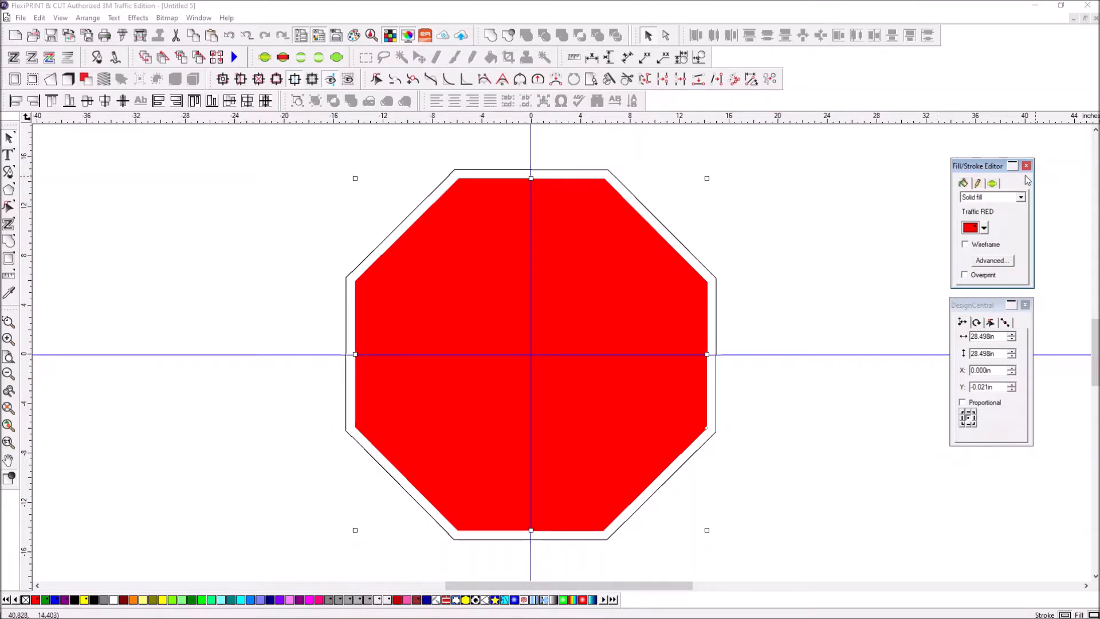
pyautogui.click(965, 244)
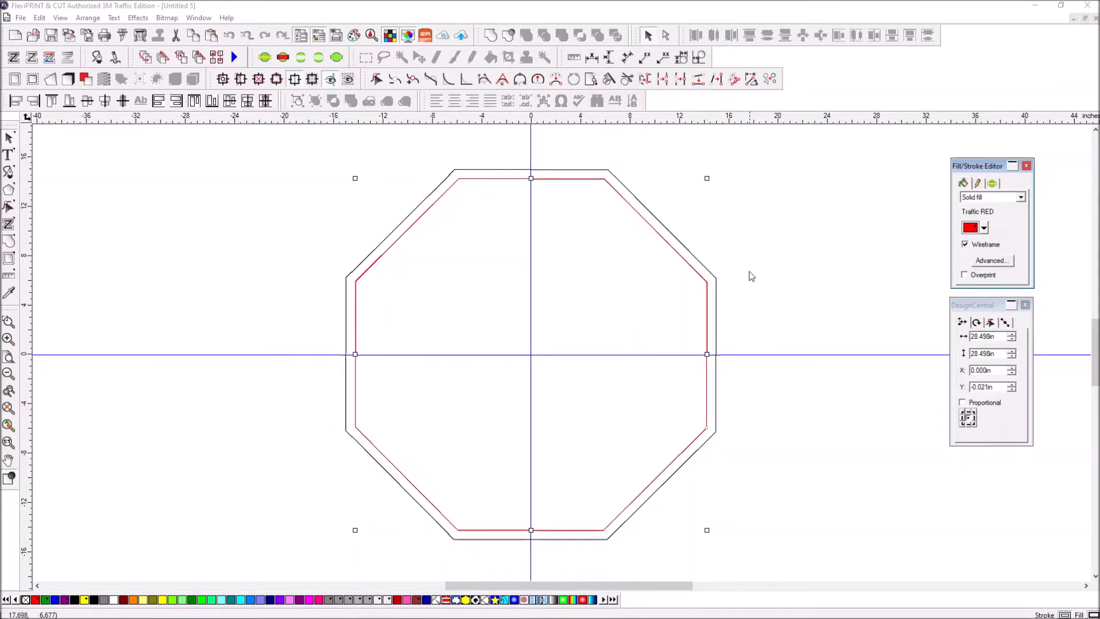
pyautogui.click(681, 280)
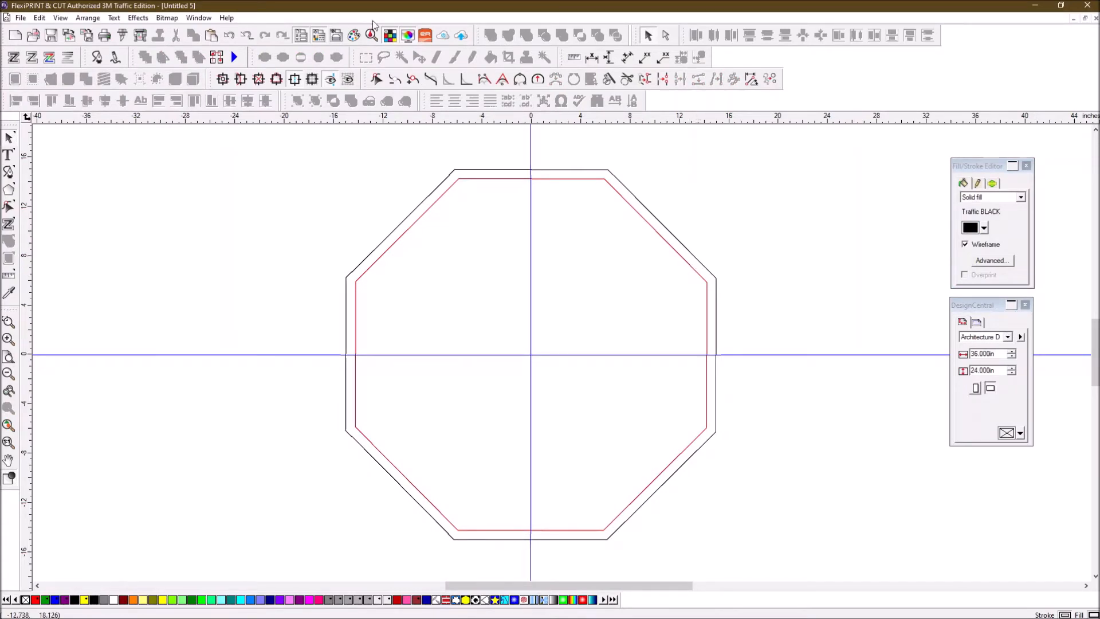
# - Type STOP in T2000HWYC font starting at the octagon's centre
pyautogui.click(10, 156)
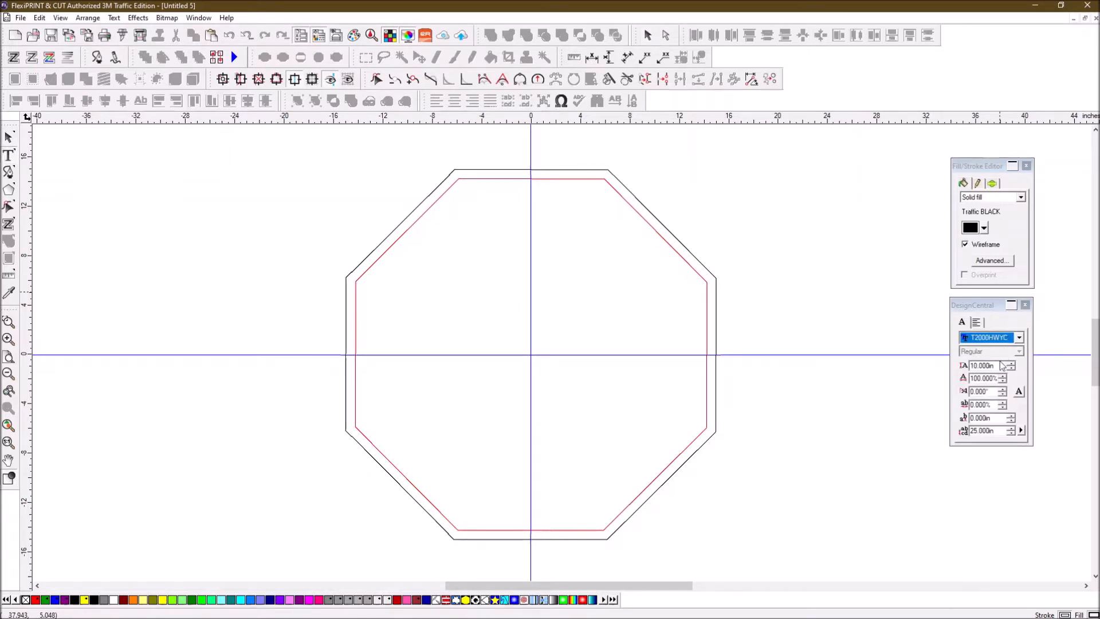
pyautogui.click(467, 349)
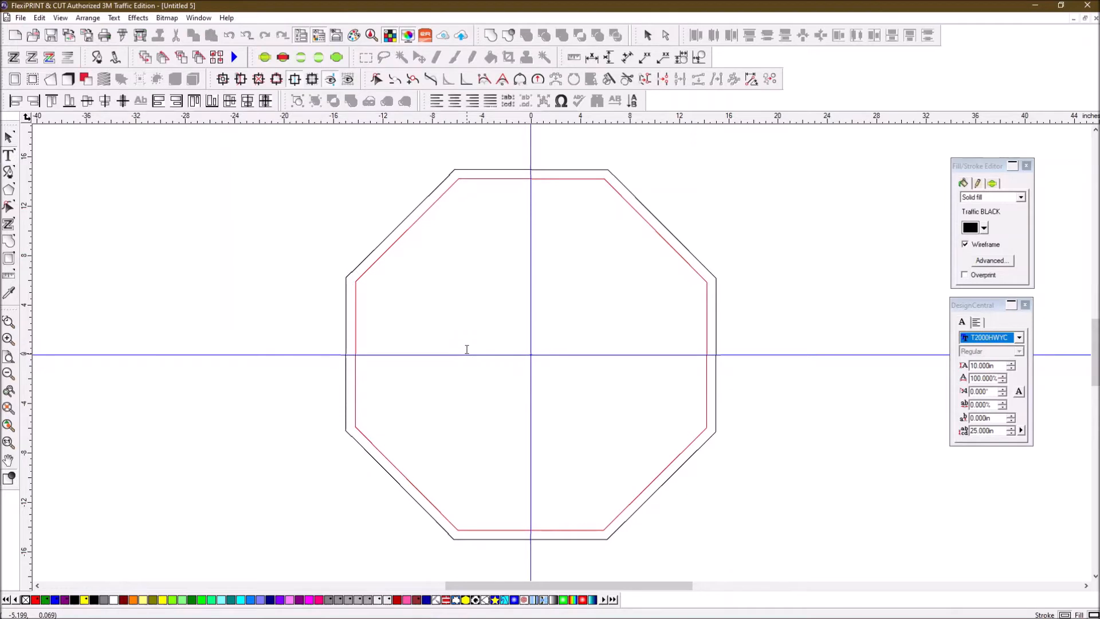
pyautogui.write('S')
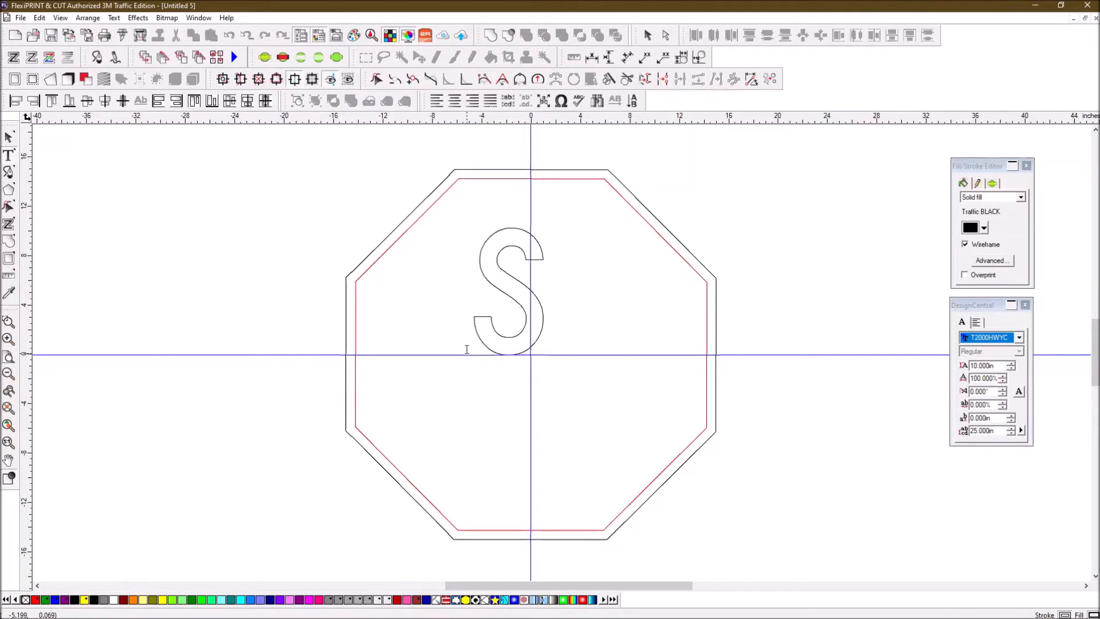
pyautogui.write('TOP')
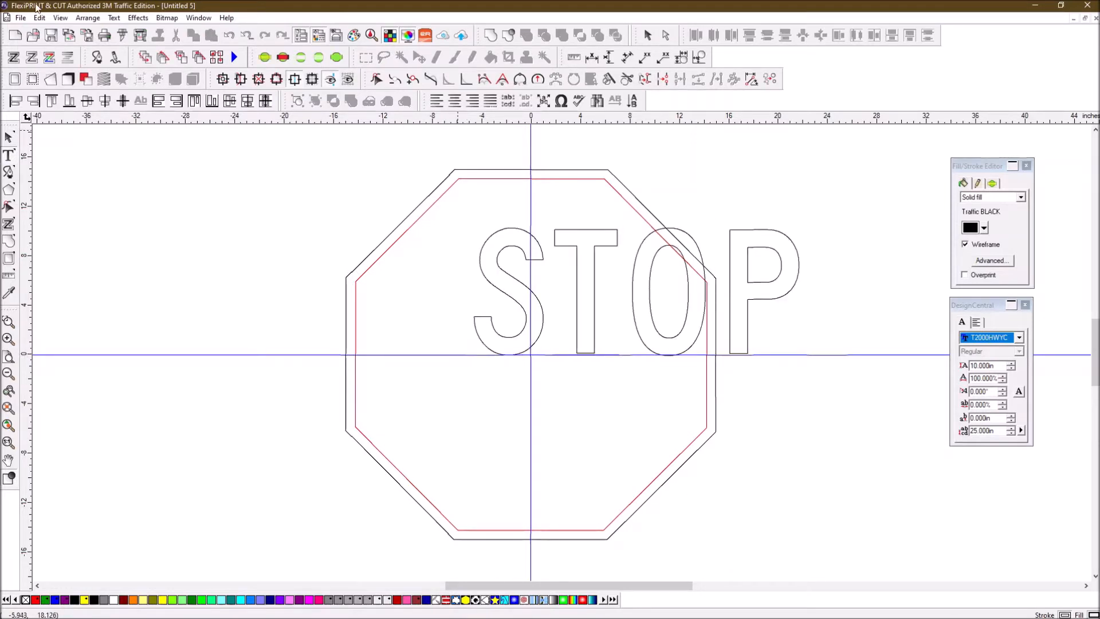
# - Select both octagons and the STOP text and centre-align them with F8
pyautogui.click(9, 138)
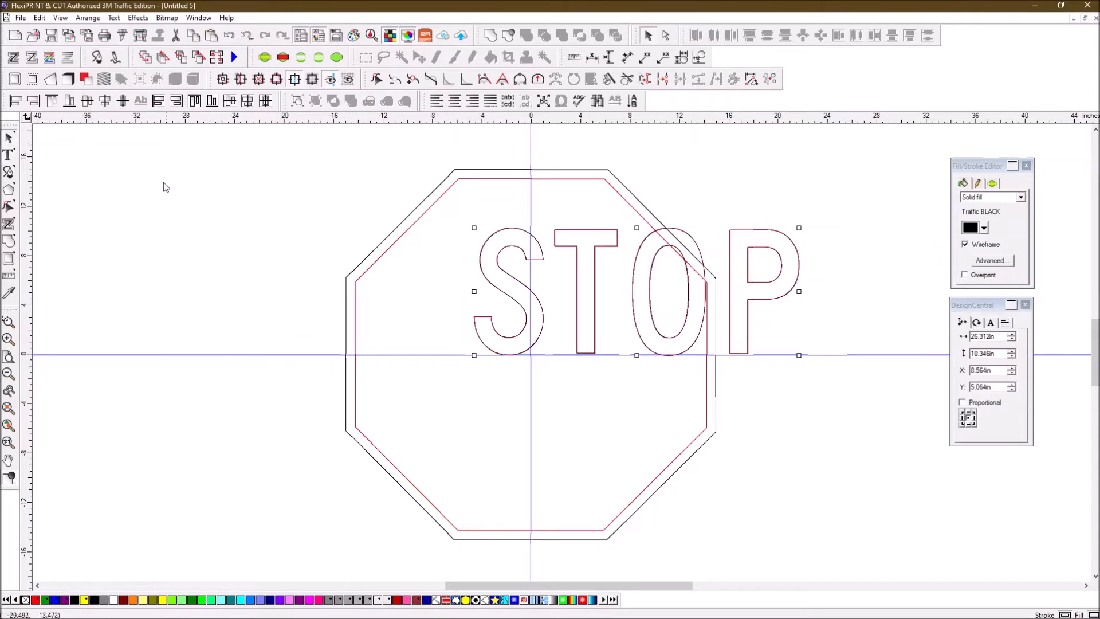
pyautogui.moveTo(261, 144); pyautogui.dragTo(817, 412)
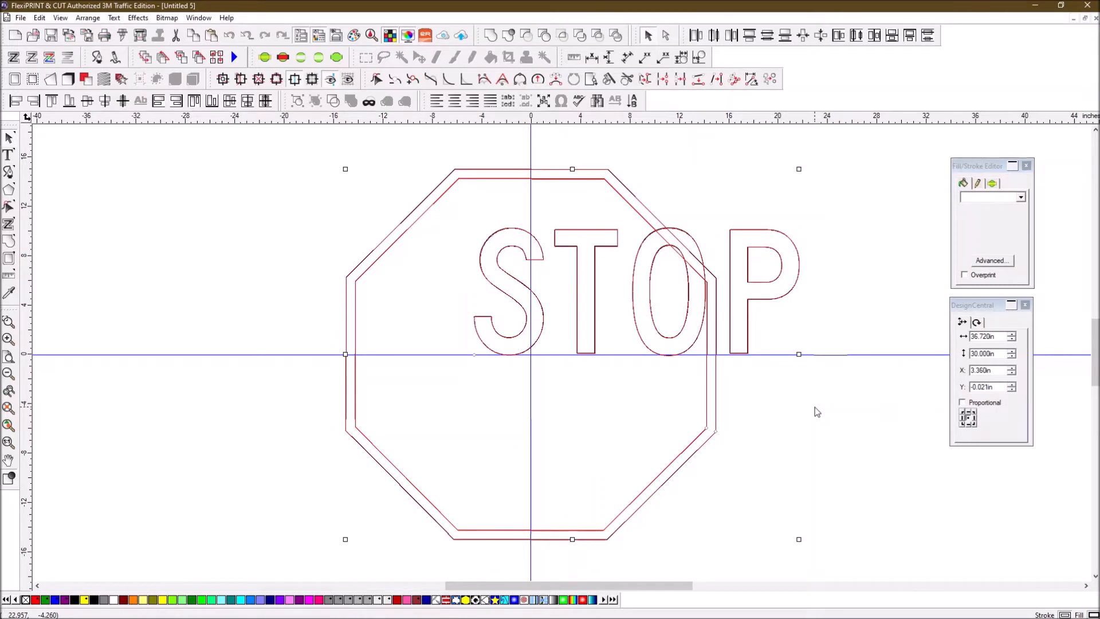
pyautogui.press('F8')
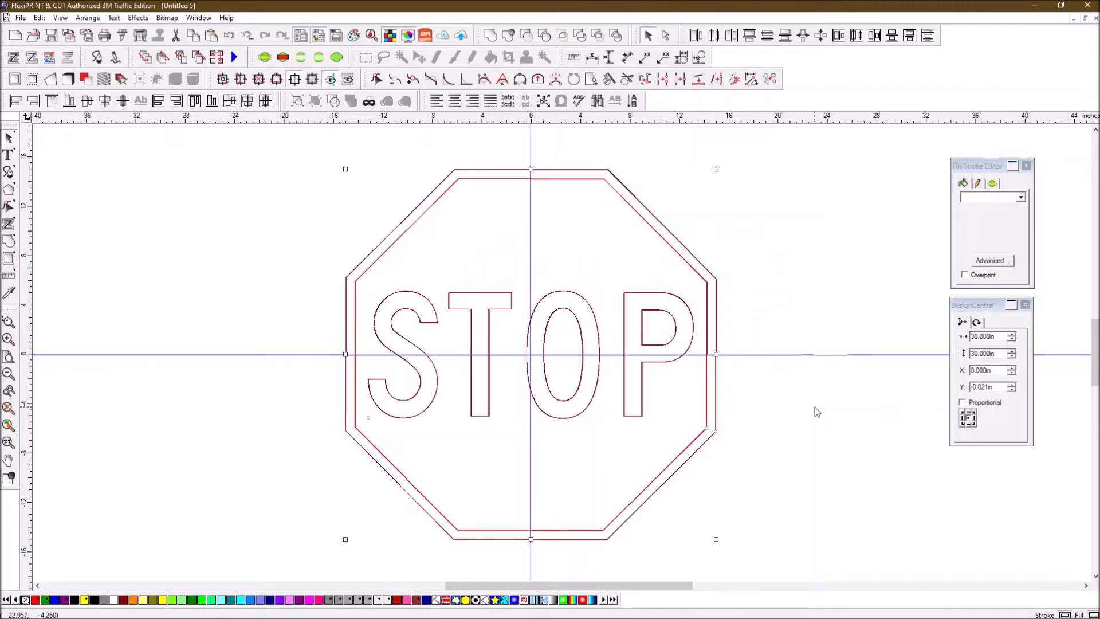
pyautogui.click(827, 242)
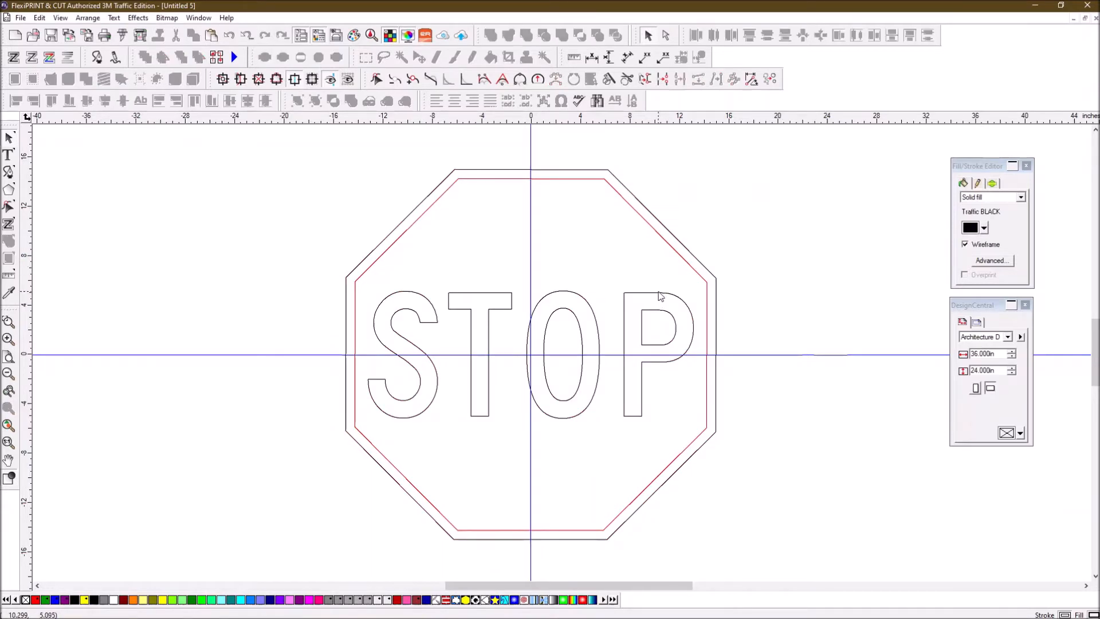
# - Place horizontal guides at STOP's top and bottom plus three vertical guides across the sign
pyautogui.click(659, 297)
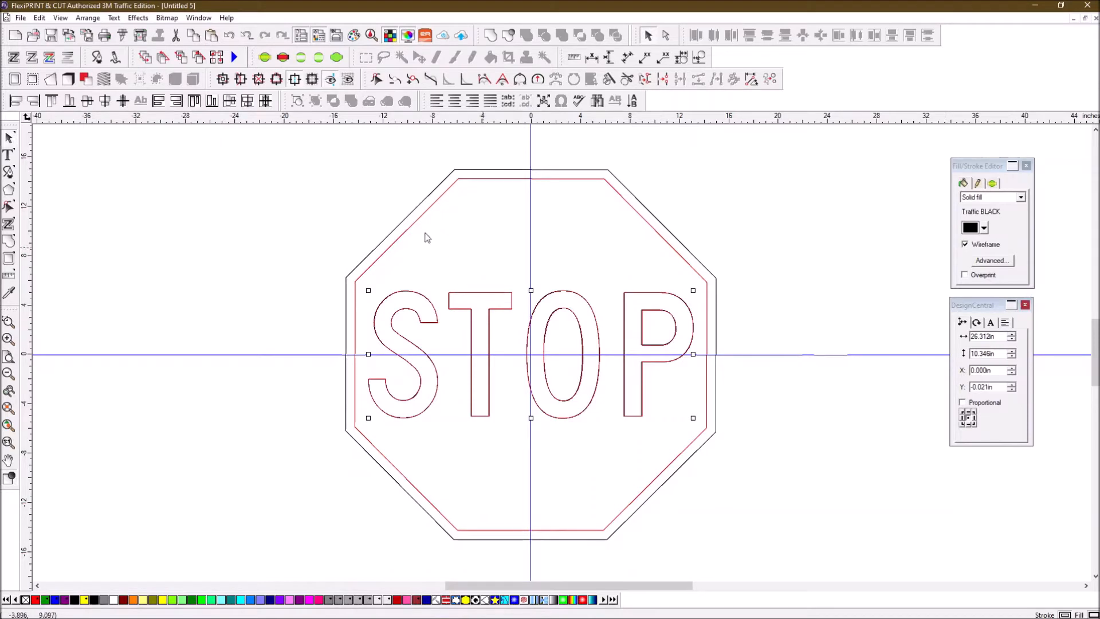
pyautogui.moveTo(210, 122); pyautogui.dragTo(202, 297)
pyautogui.moveTo(235, 119); pyautogui.dragTo(190, 422)
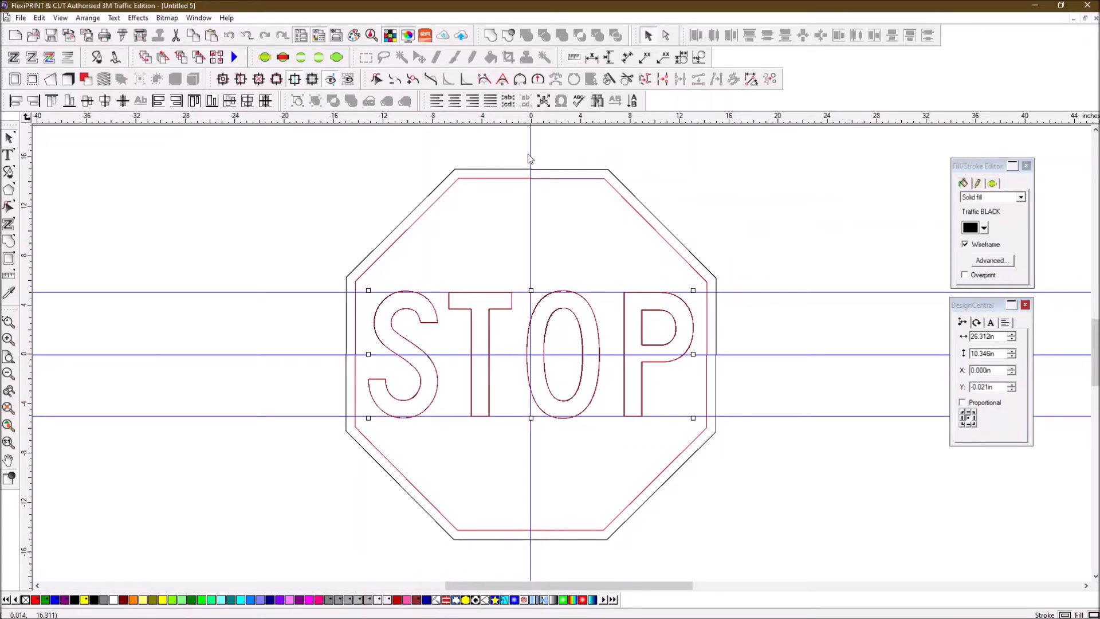
pyautogui.moveTo(26, 189); pyautogui.dragTo(687, 126)
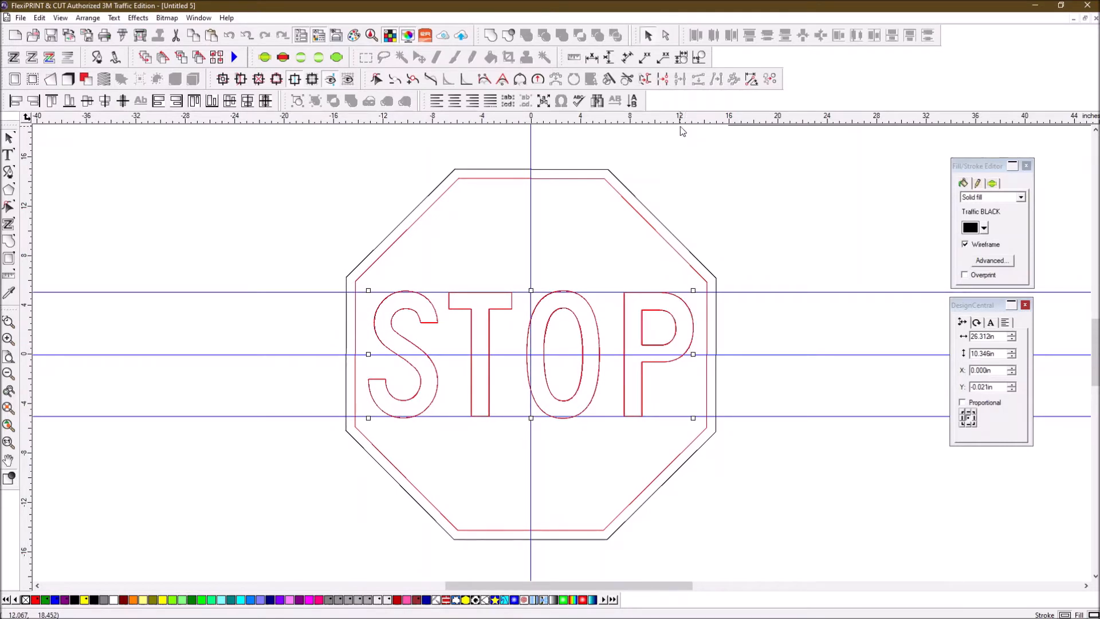
pyautogui.moveTo(26, 191); pyautogui.dragTo(688, 131)
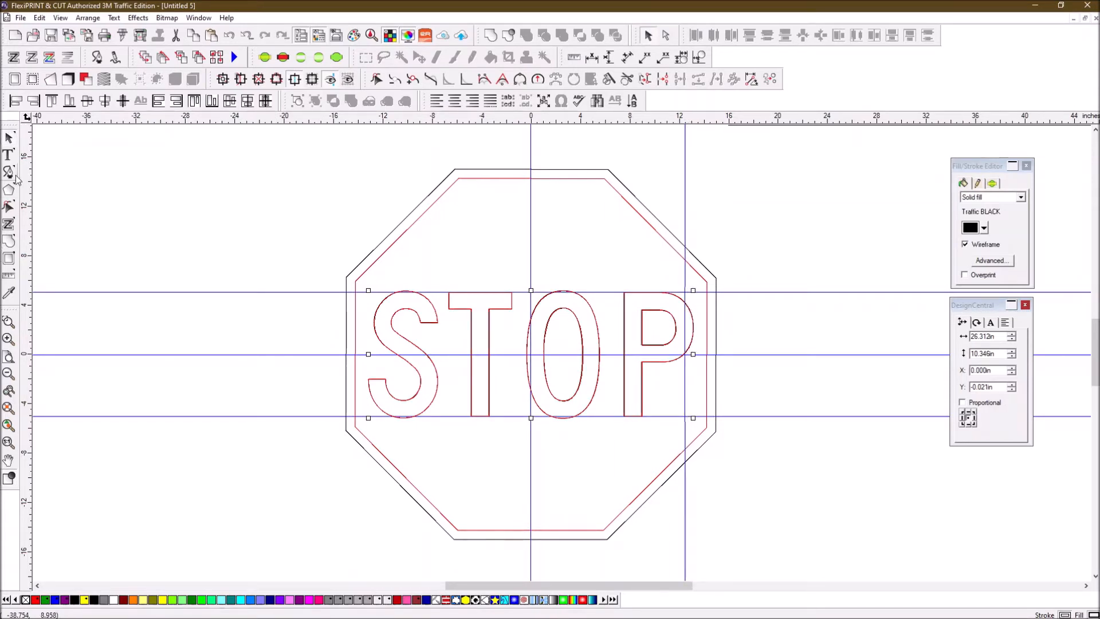
pyautogui.moveTo(27, 173); pyautogui.dragTo(379, 199)
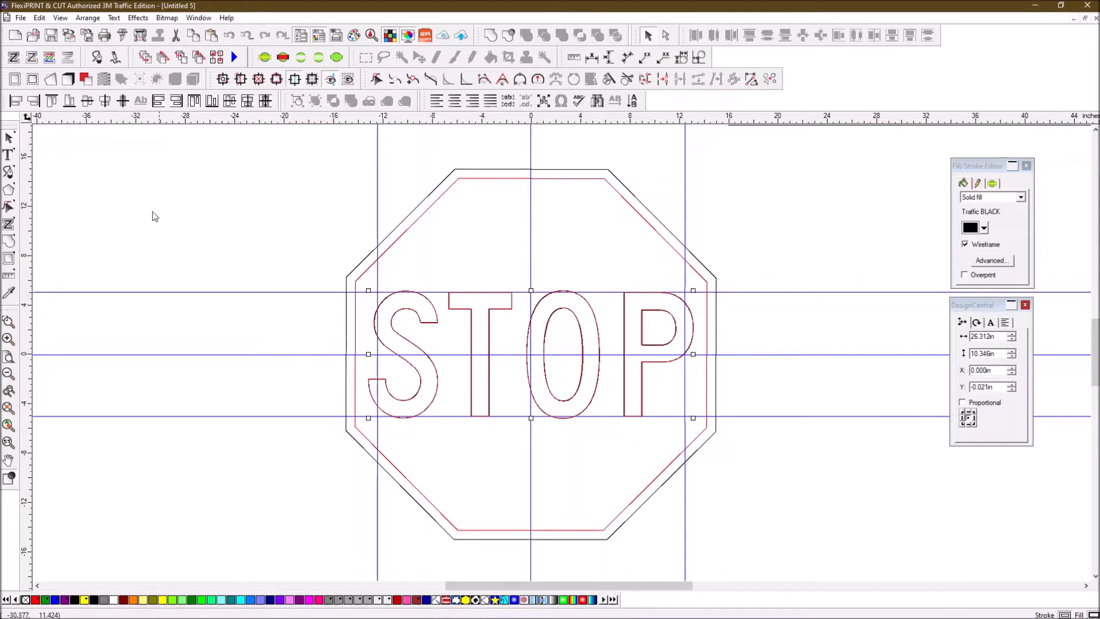
# - Enter 25 in width and 10 in height for the STOP text
pyautogui.click(189, 221)
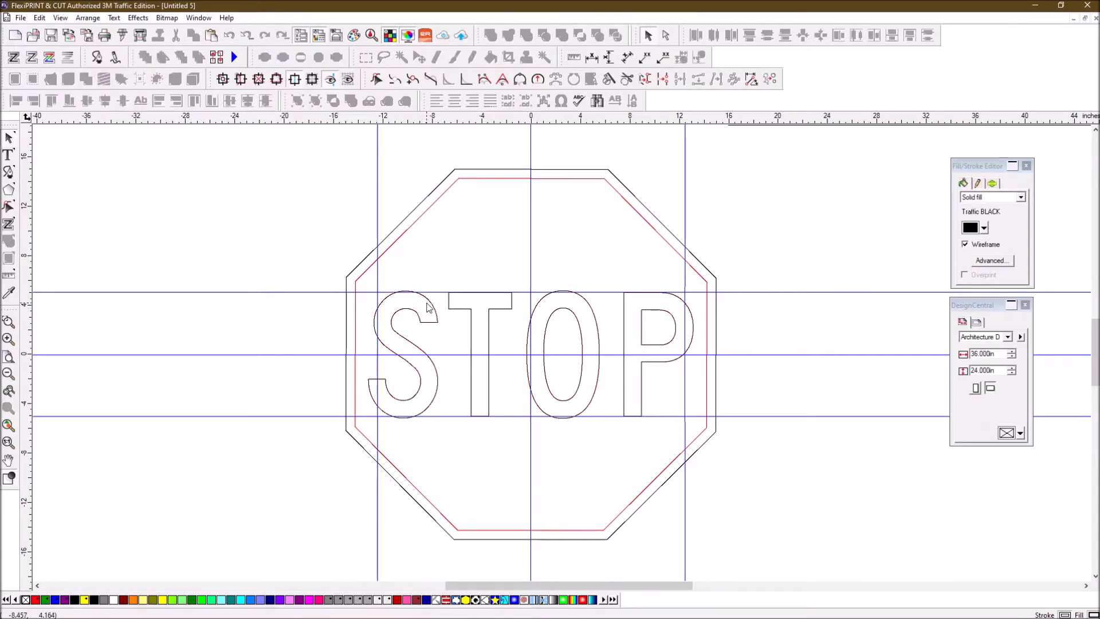
pyautogui.click(429, 303)
pyautogui.moveTo(1001, 337); pyautogui.dragTo(931, 356)
pyautogui.write('25')
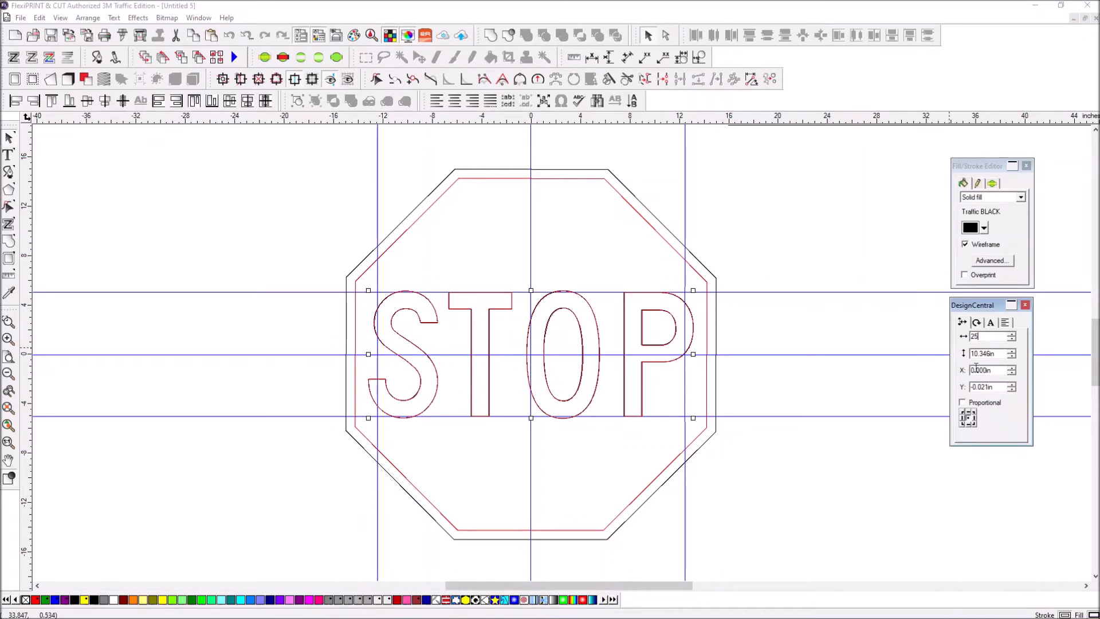
pyautogui.moveTo(1001, 353); pyautogui.dragTo(953, 356)
pyautogui.write('10')
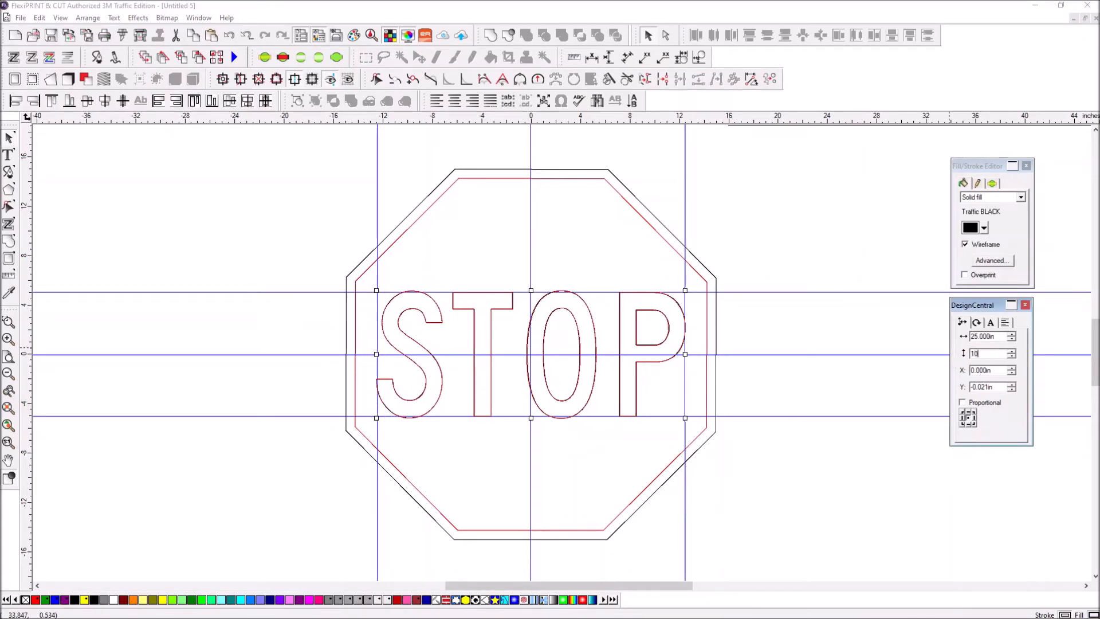
pyautogui.press('Return')
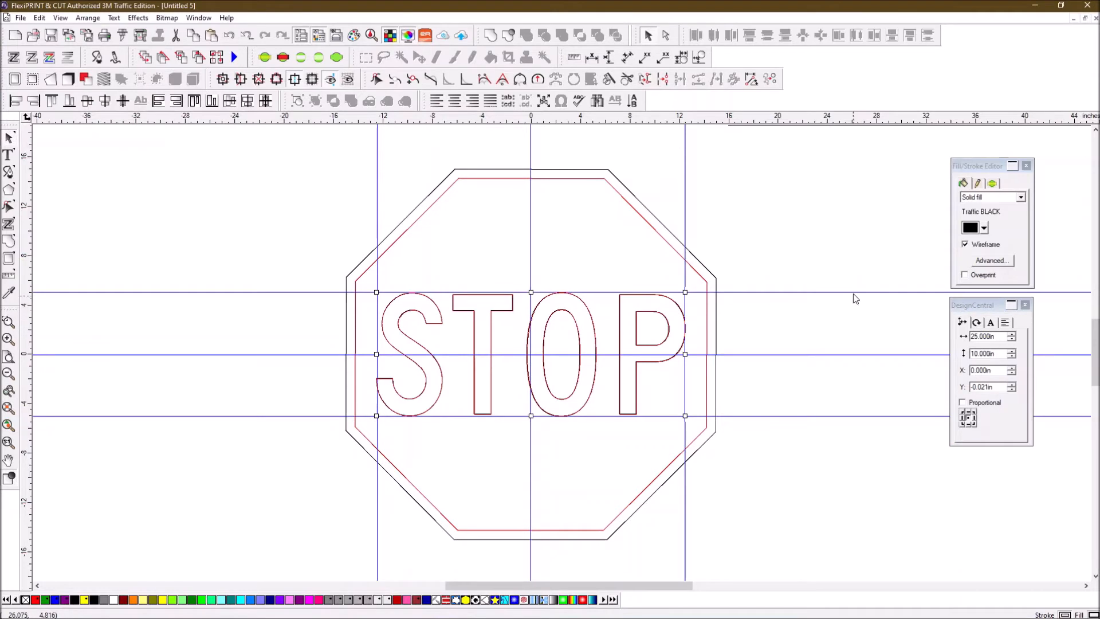
pyautogui.click(858, 273)
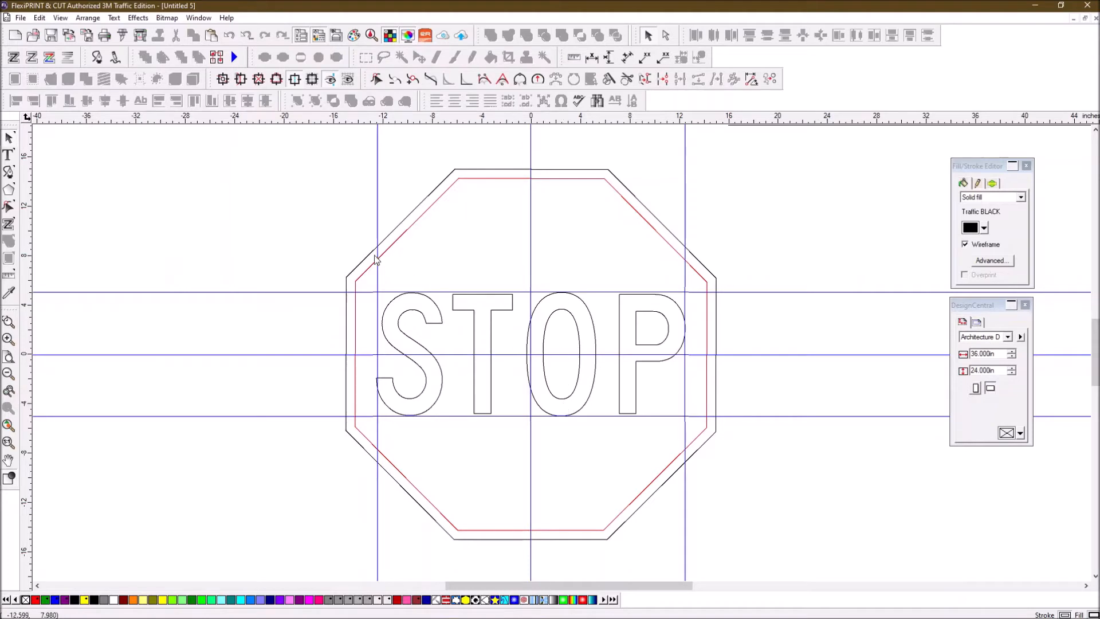
# - Pick the 28.498 in inner red octagon, then add the STOP letters to the selection
pyautogui.moveTo(289, 161); pyautogui.dragTo(842, 518)
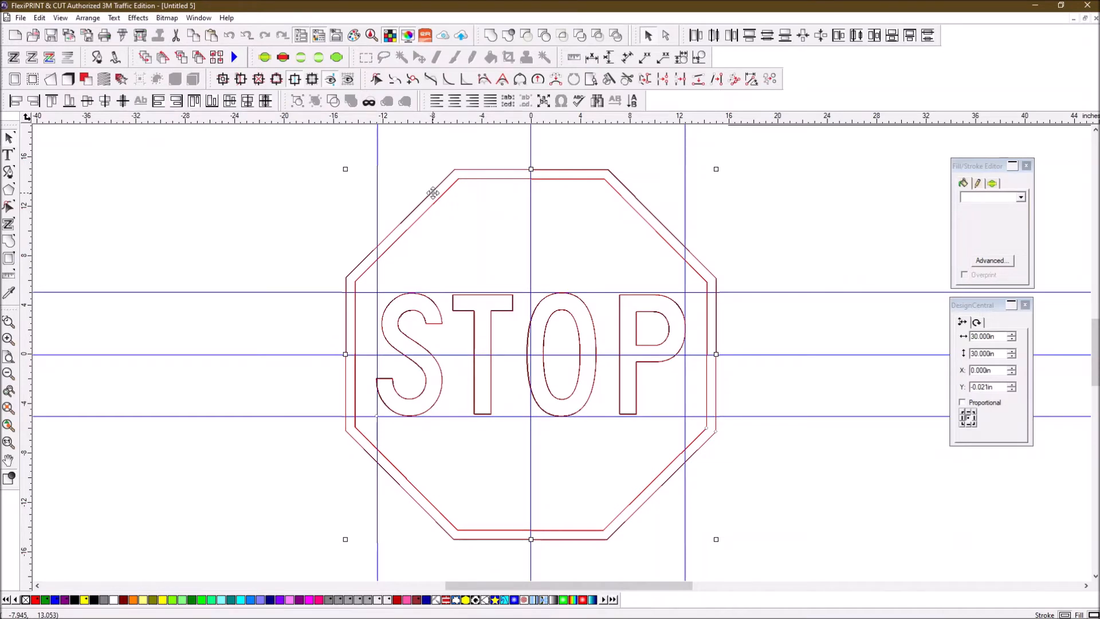
pyautogui.click(387, 182)
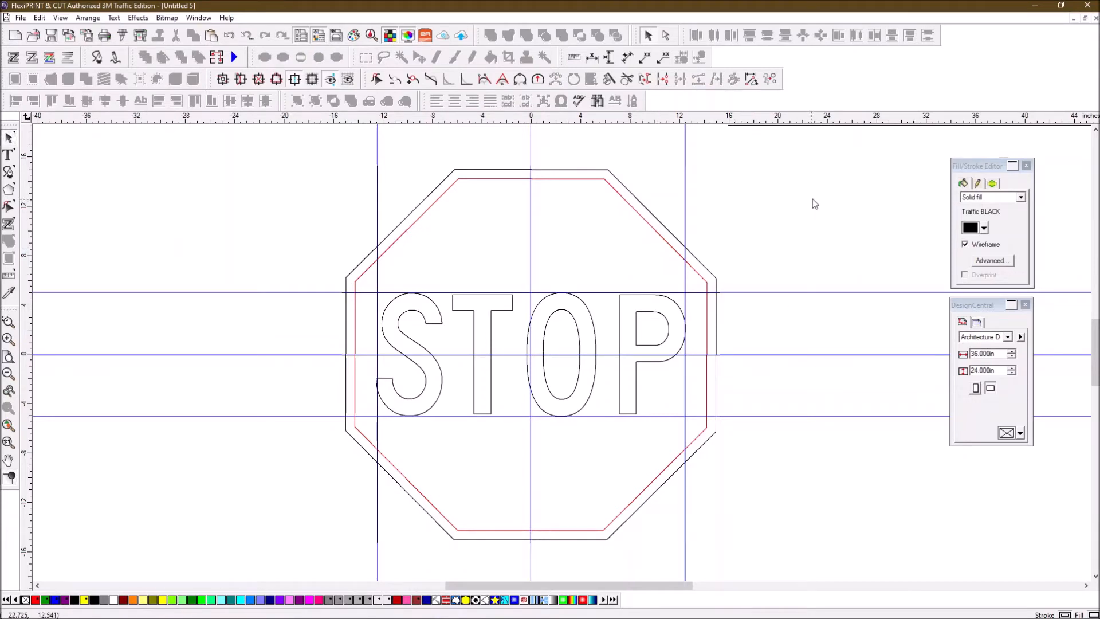
pyautogui.click(660, 237)
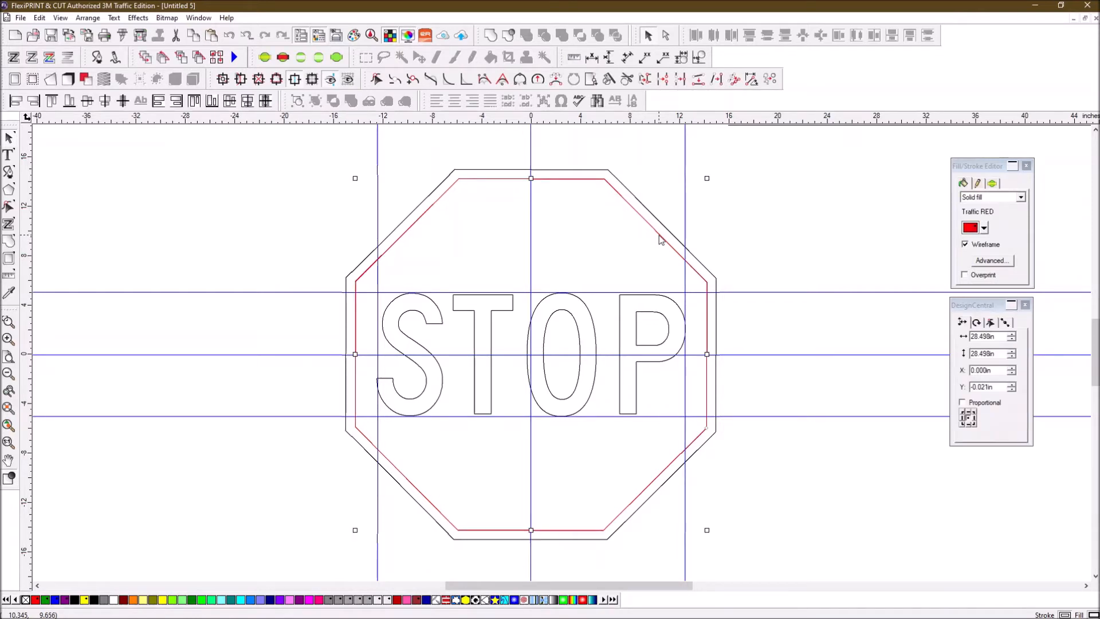
pyautogui.keyDown('shift'); pyautogui.click(667, 297); pyautogui.keyUp('shift')
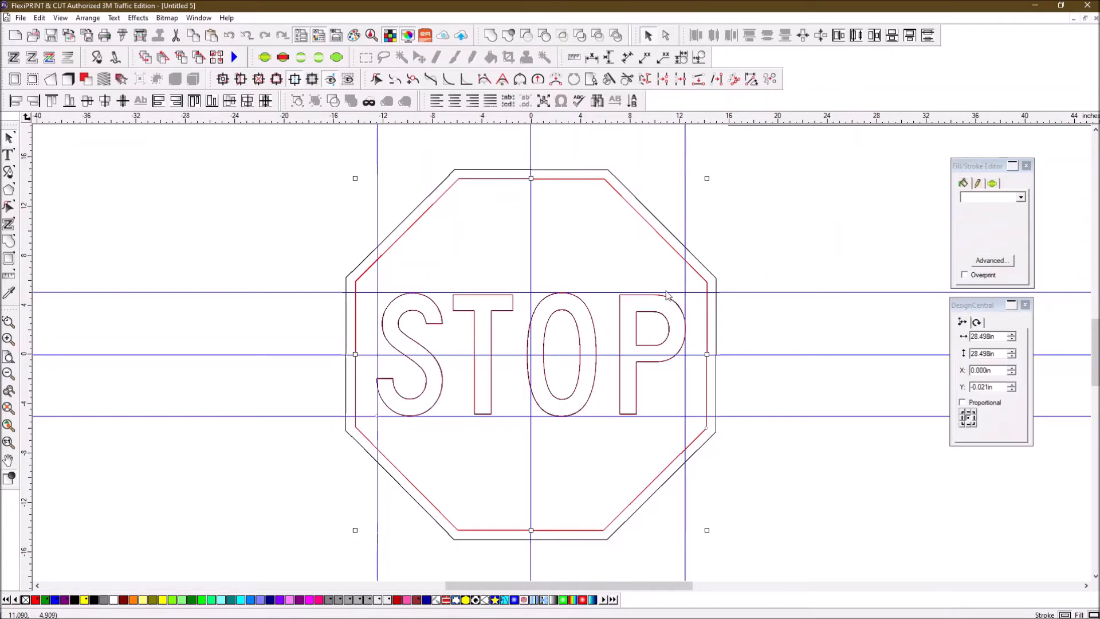
pyautogui.click(126, 41)
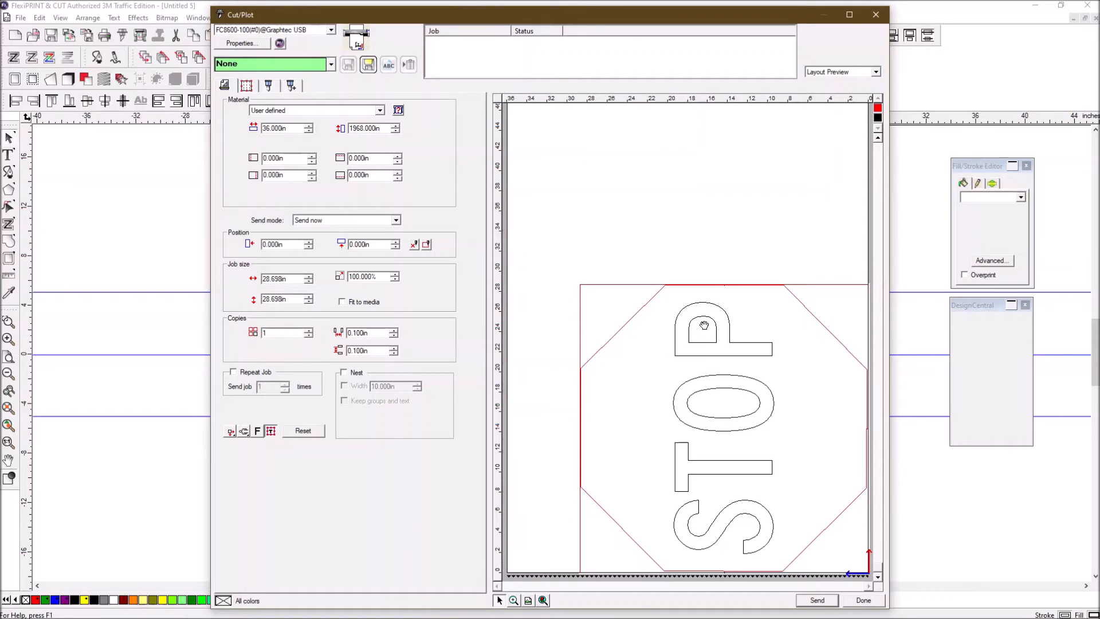
pyautogui.click(885, 13)
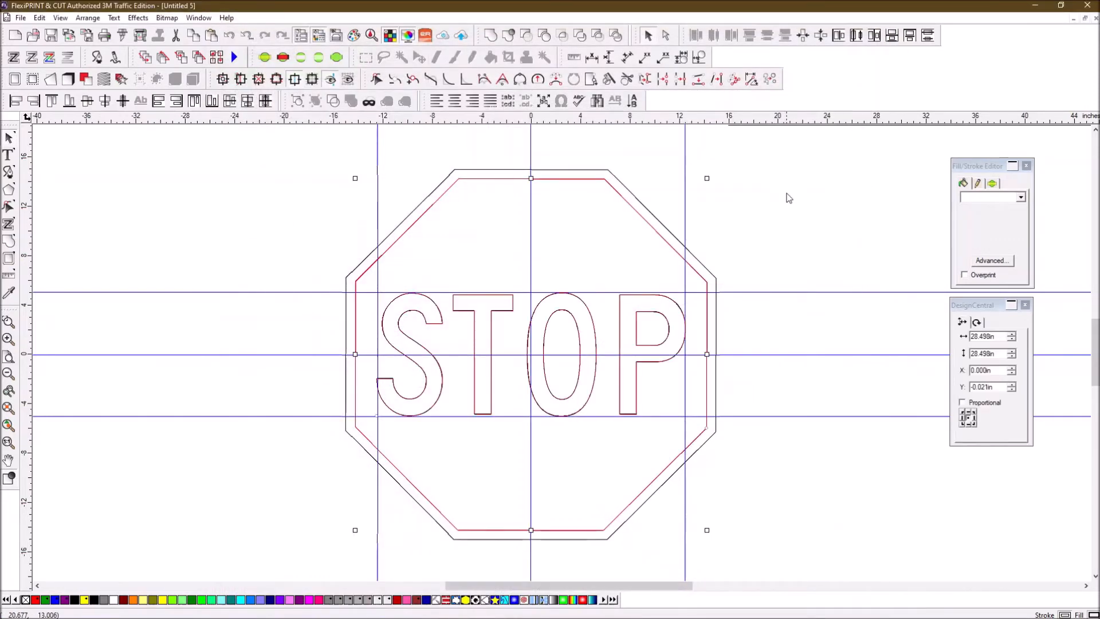
# - Change the inner octagon's fill from Traffic RED to Traffic BLACK
pyautogui.click(699, 278)
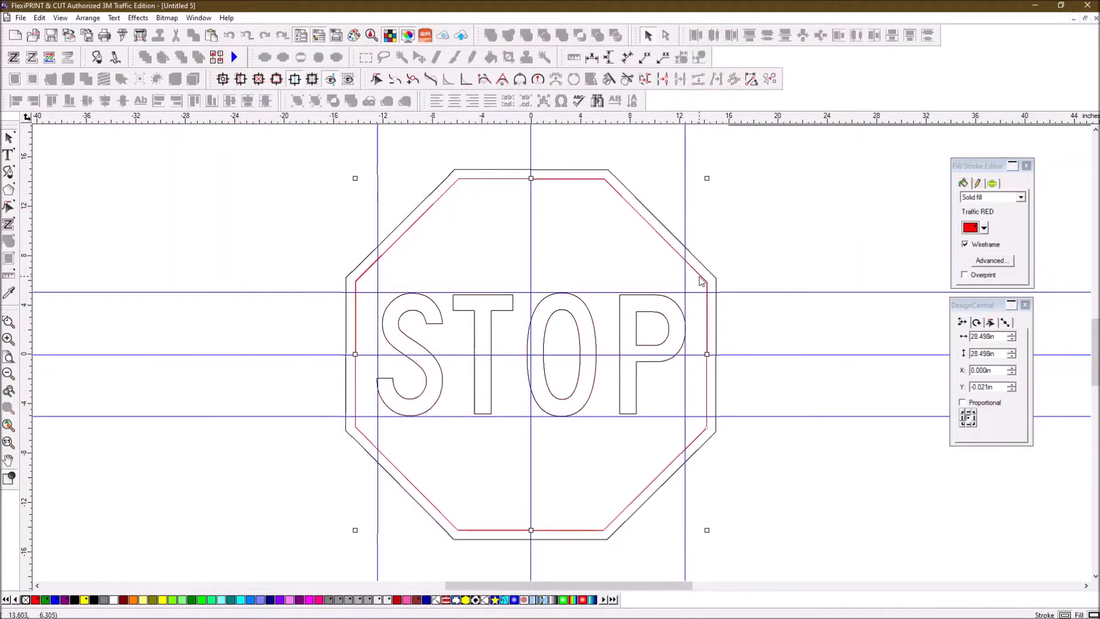
pyautogui.click(985, 228)
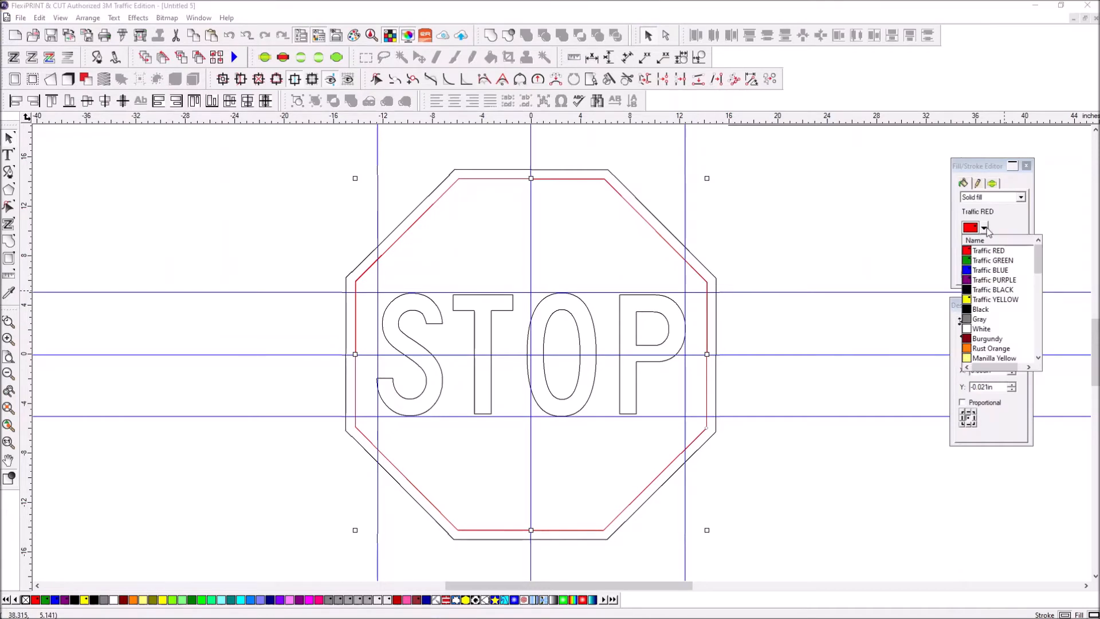
pyautogui.click(981, 290)
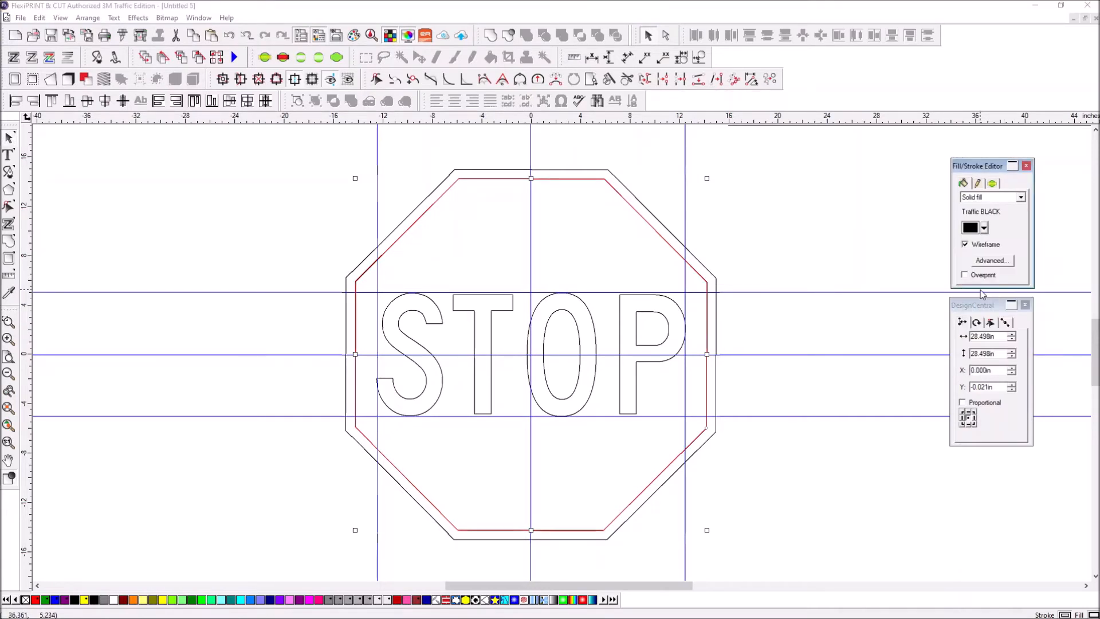
pyautogui.click(802, 254)
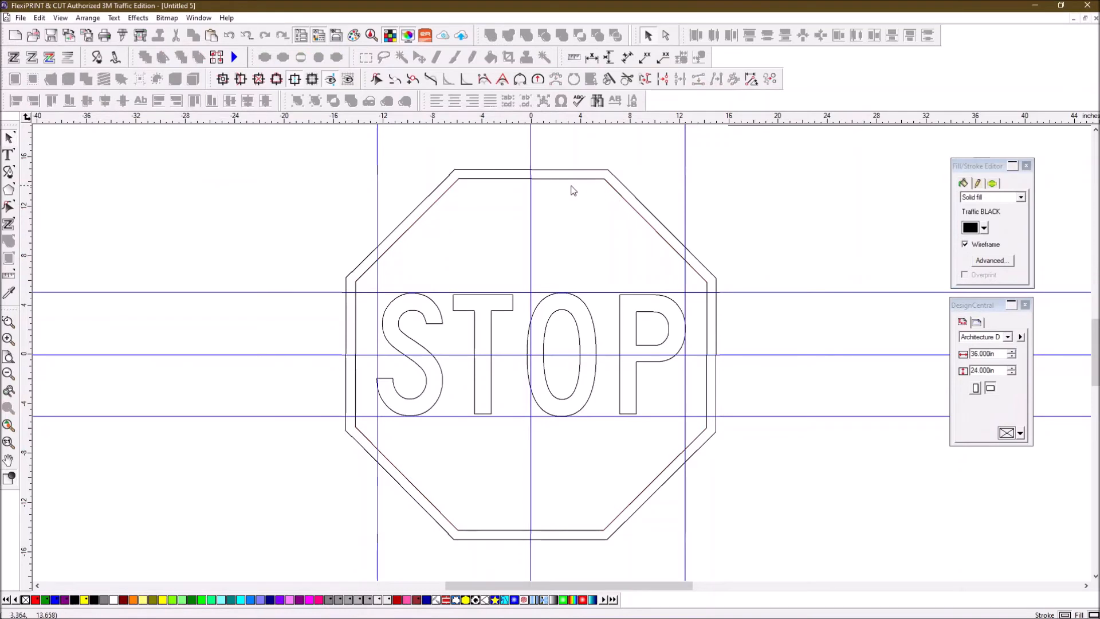
# - Group the inner octagon with the STOP lettering
pyautogui.click(467, 179)
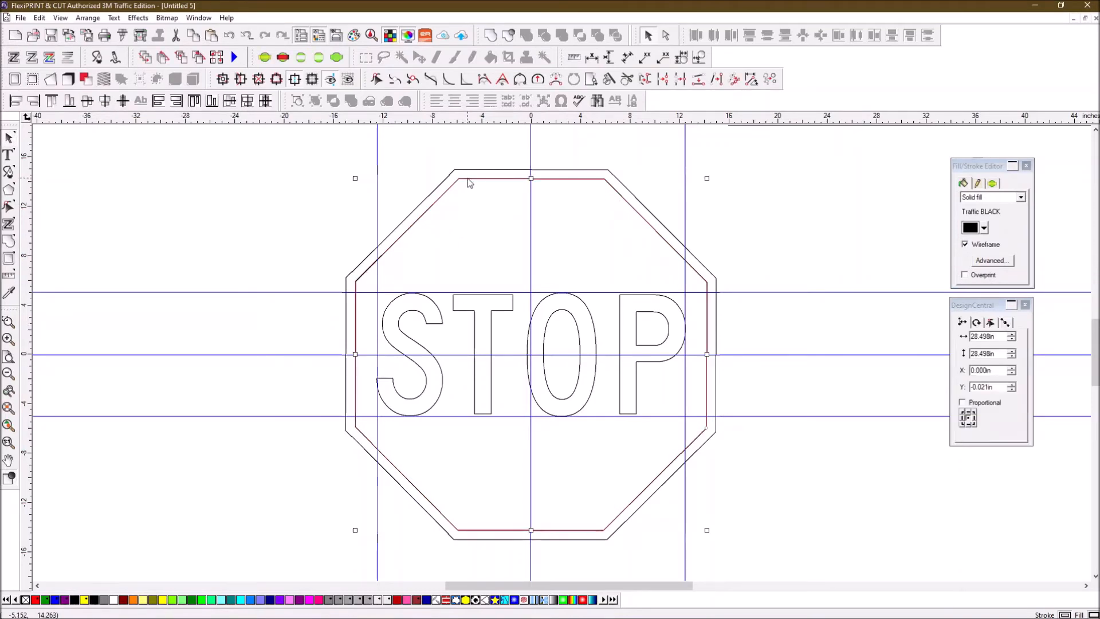
pyautogui.keyDown('shift'); pyautogui.click(513, 305); pyautogui.keyUp('shift')
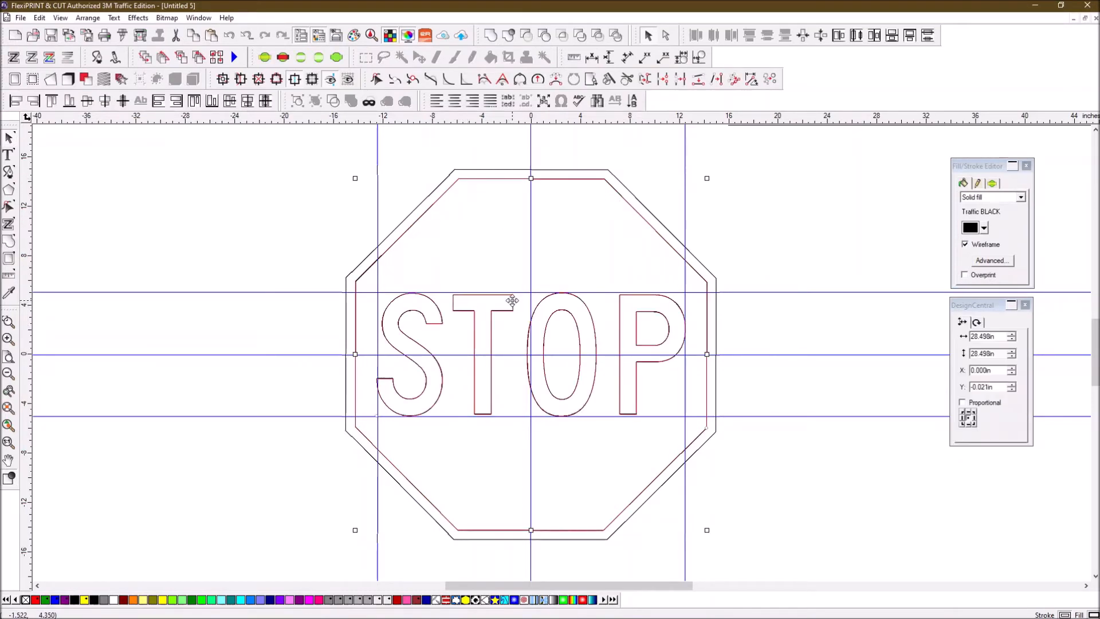
pyautogui.click(298, 102)
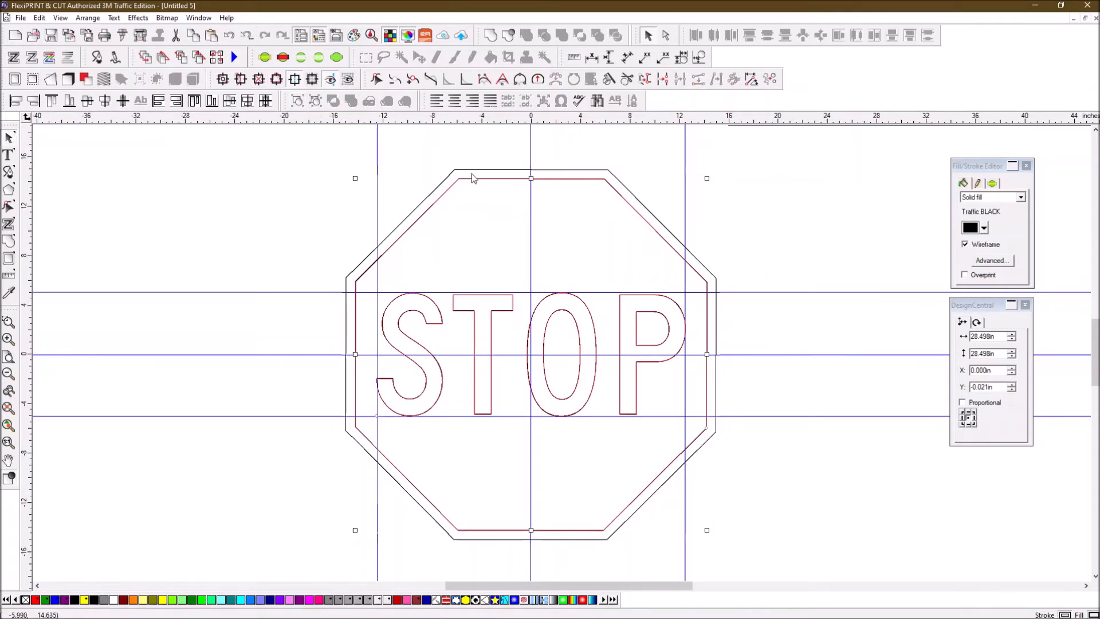
# - Preview the STOP sign in Cut/Plot, then close the preview
pyautogui.click(122, 38)
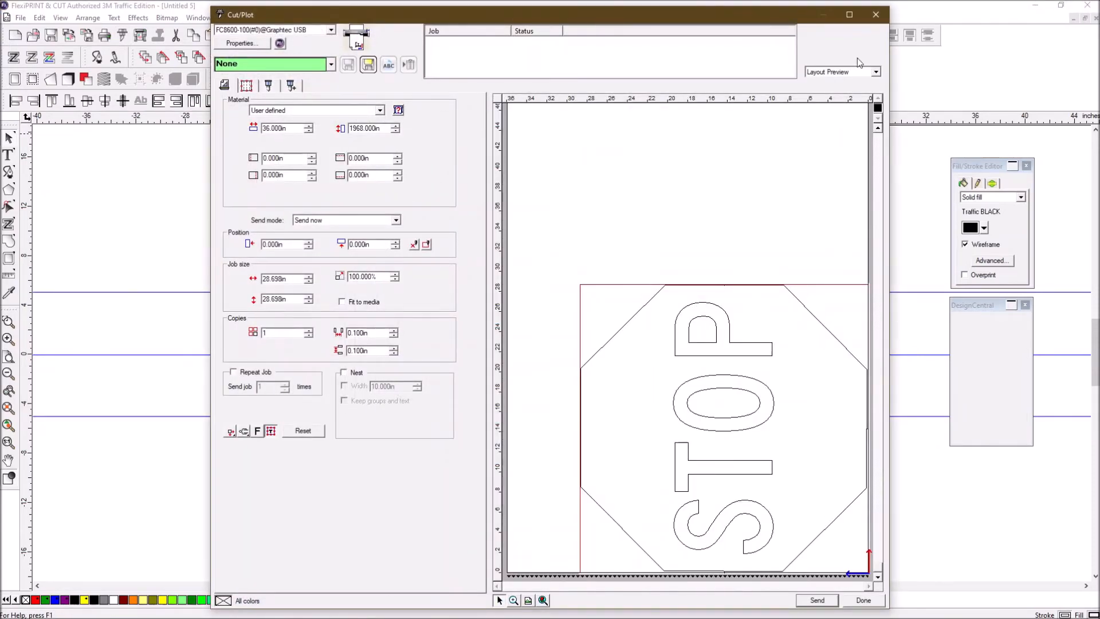
pyautogui.click(876, 15)
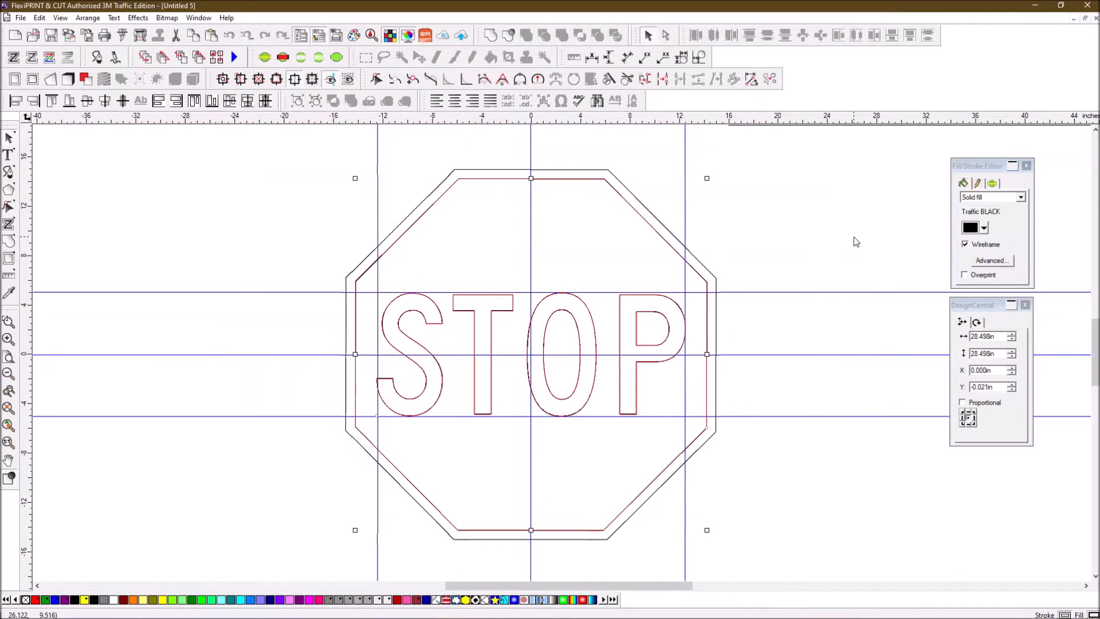
pyautogui.click(840, 245)
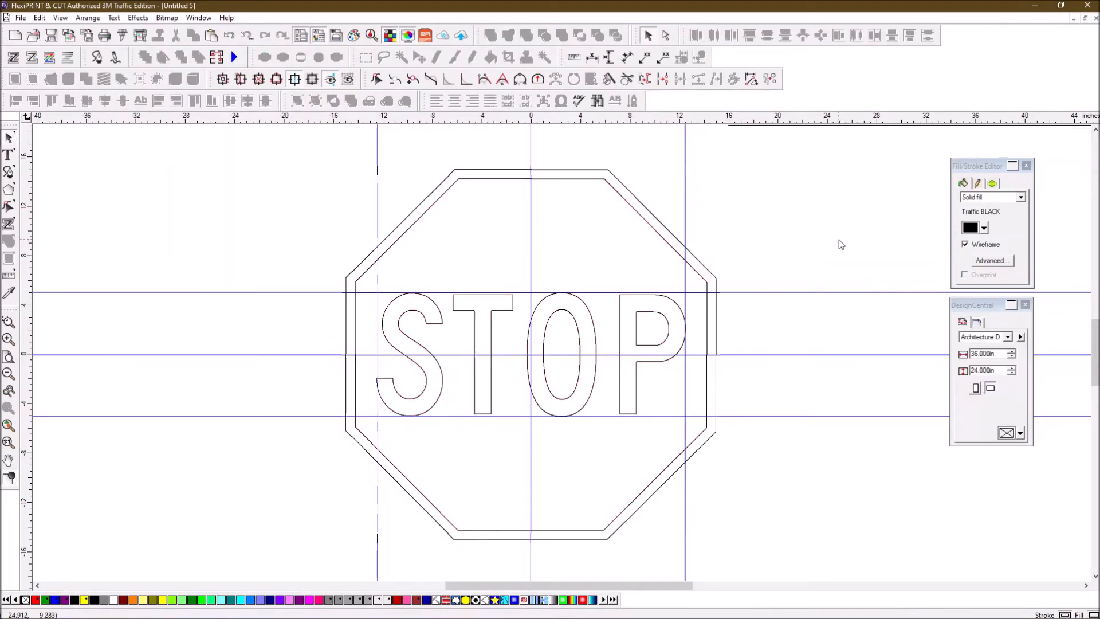
# - Delete the right, centre and left vertical guide lines
pyautogui.click(686, 155)
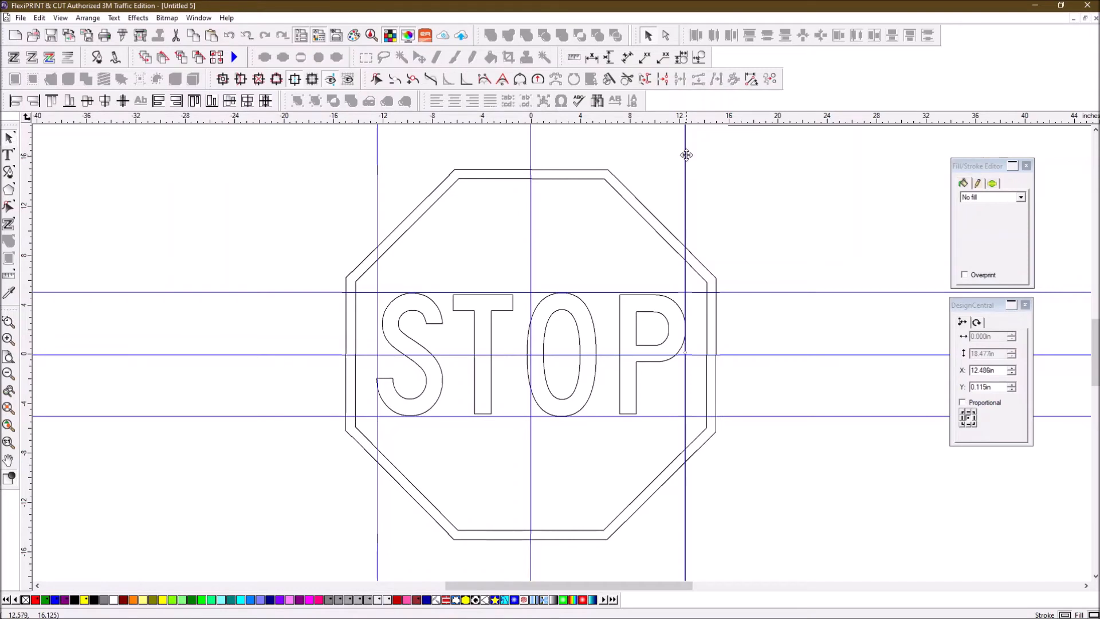
pyautogui.press('Delete')
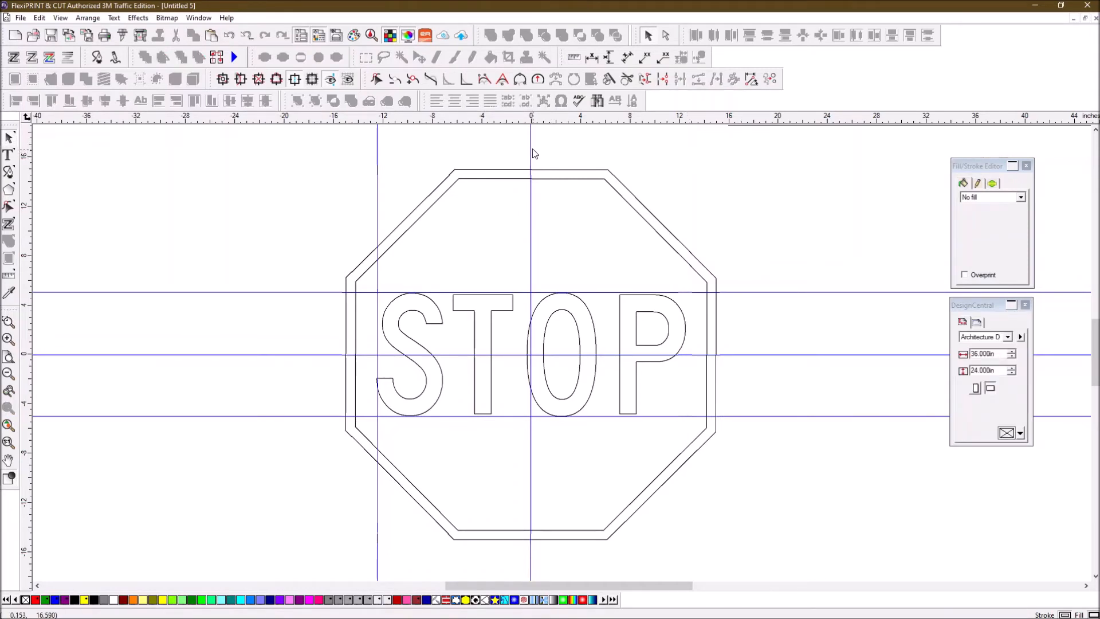
pyautogui.click(533, 154)
pyautogui.press('Delete')
pyautogui.click(378, 144)
pyautogui.press('Delete')
# - Delete the top, middle and bottom horizontal guide lines
pyautogui.click(287, 292)
pyautogui.press('Delete')
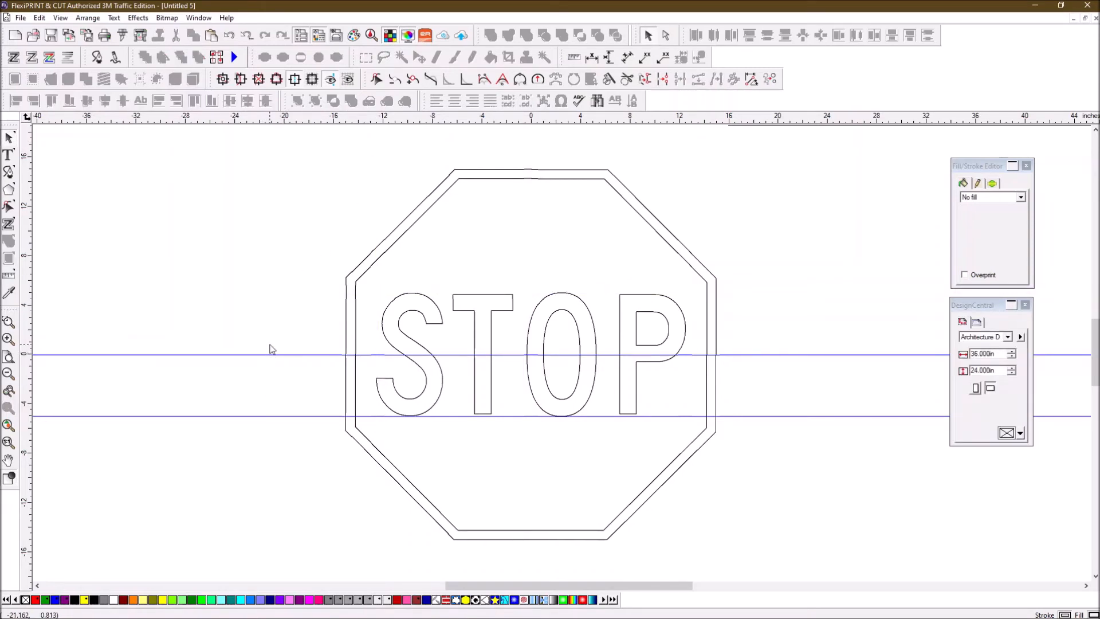
pyautogui.click(274, 355)
pyautogui.press('Delete')
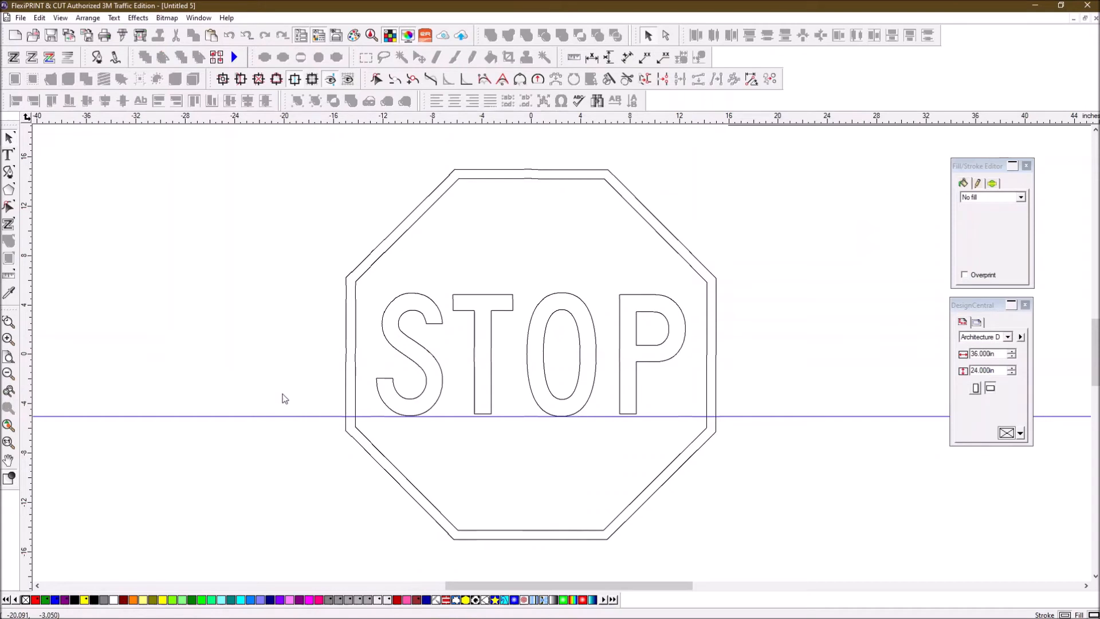
pyautogui.click(278, 416)
pyautogui.press('Delete')
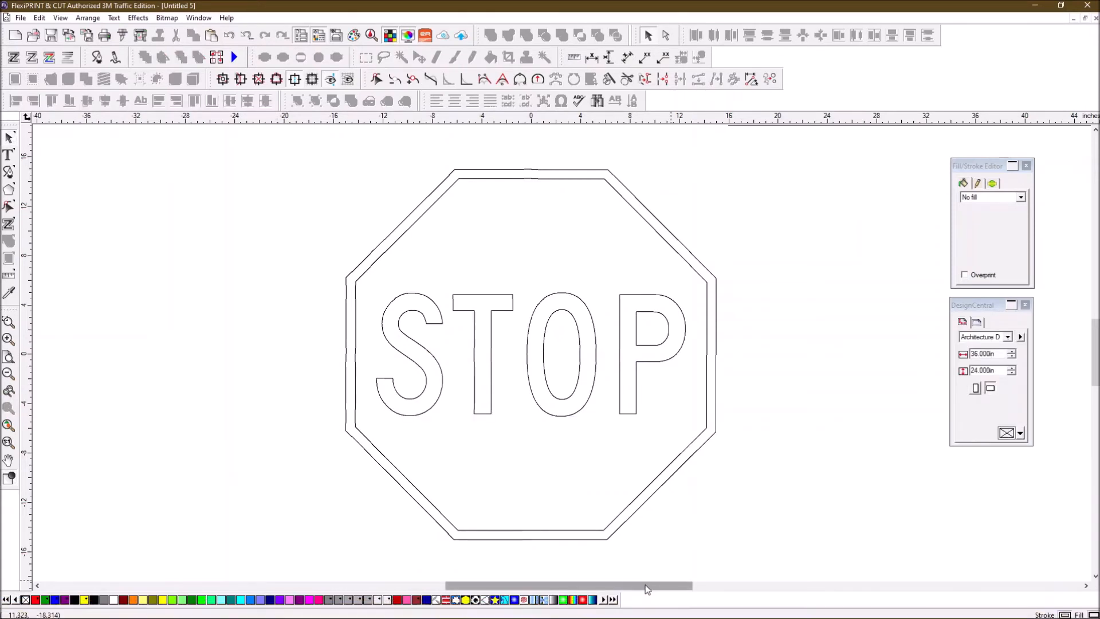
# - Select the whole 30-inch STOP sign and copy it
pyautogui.moveTo(645, 588); pyautogui.dragTo(613, 579)
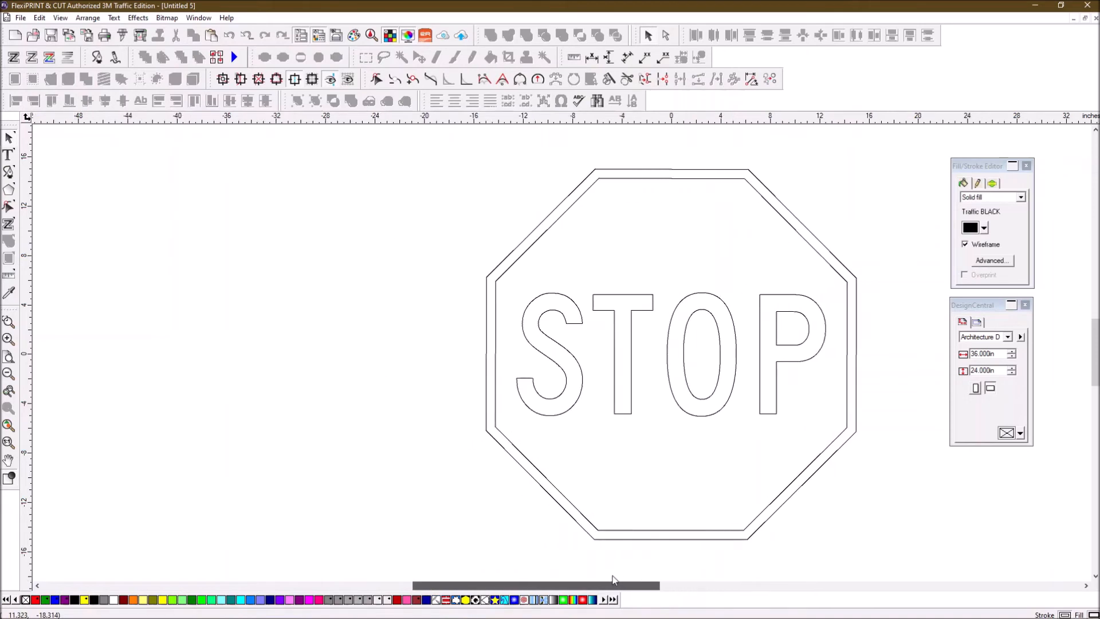
pyautogui.moveTo(509, 155); pyautogui.dragTo(669, 377)
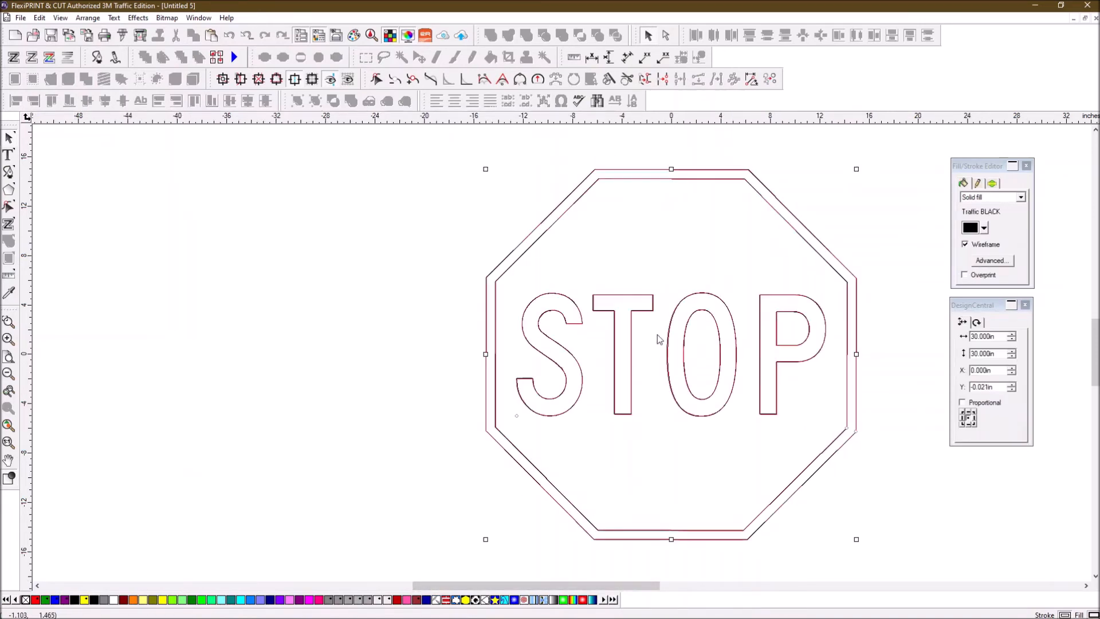
pyautogui.rightClick(643, 238)
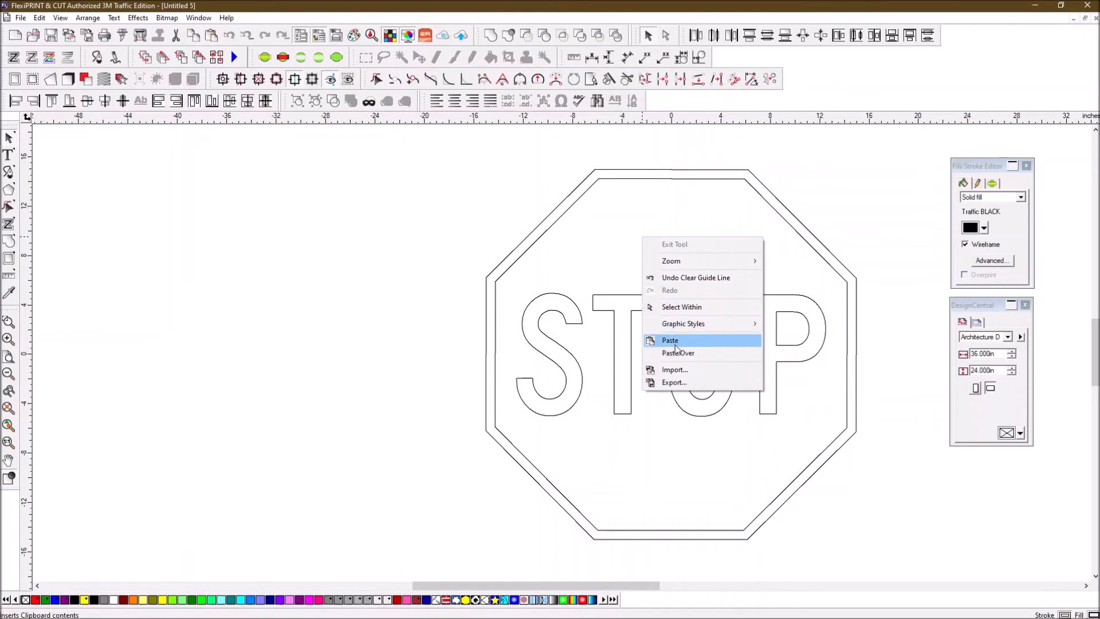
pyautogui.click(435, 210)
pyautogui.moveTo(451, 192); pyautogui.dragTo(696, 433)
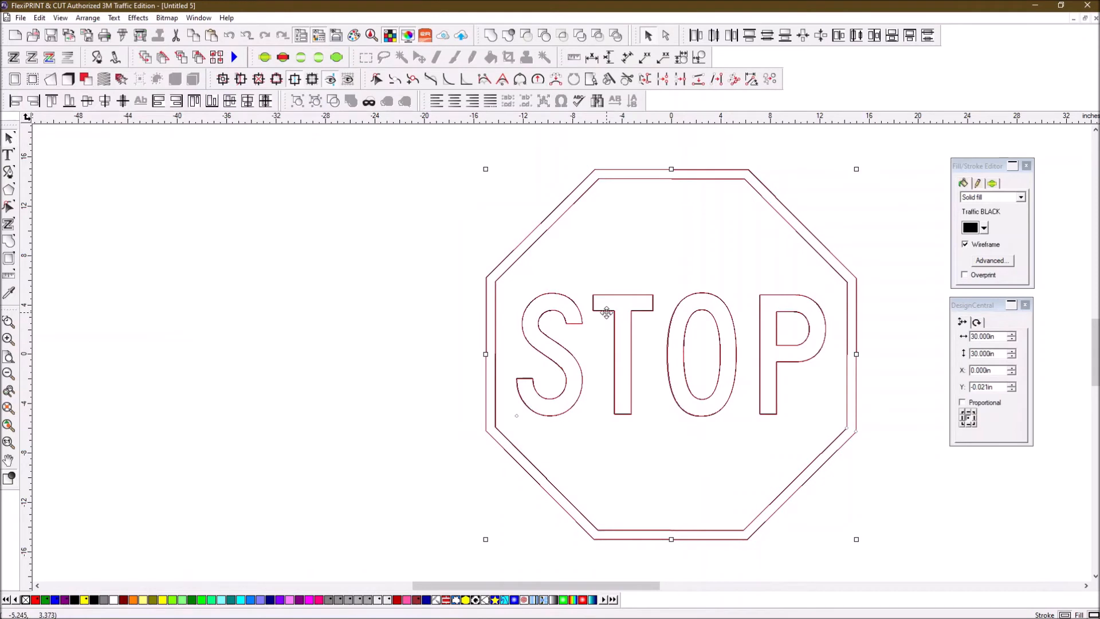
pyautogui.rightClick(607, 314)
pyautogui.click(634, 416)
# - Paste the copy left of the original, undoing its accidental deletion
pyautogui.rightClick(170, 217)
pyautogui.click(212, 324)
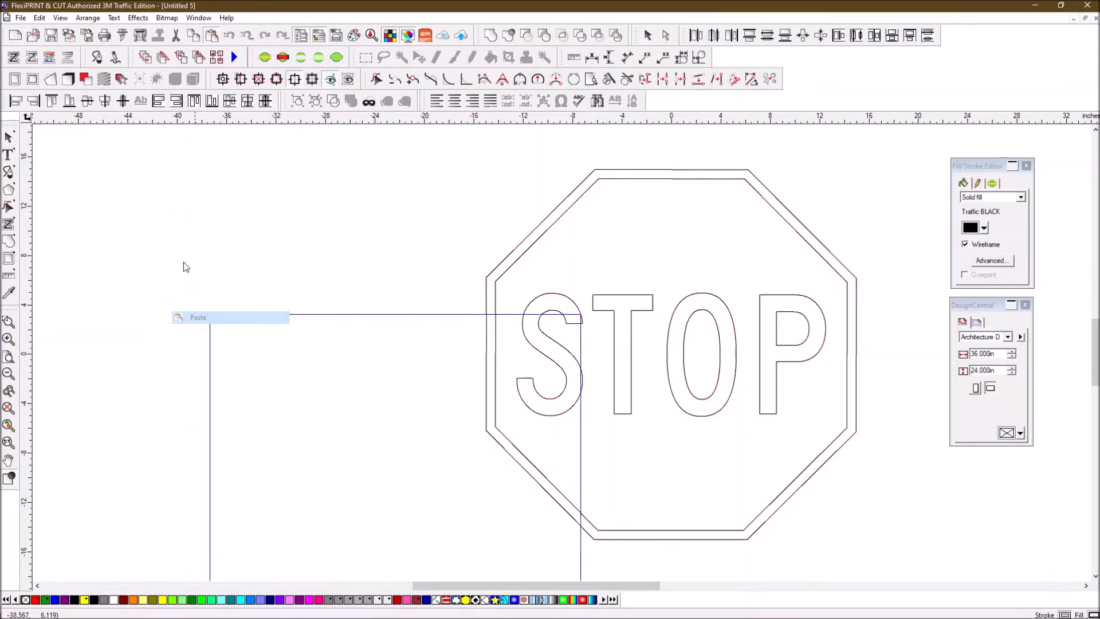
pyautogui.click(96, 172)
pyautogui.press('Delete')
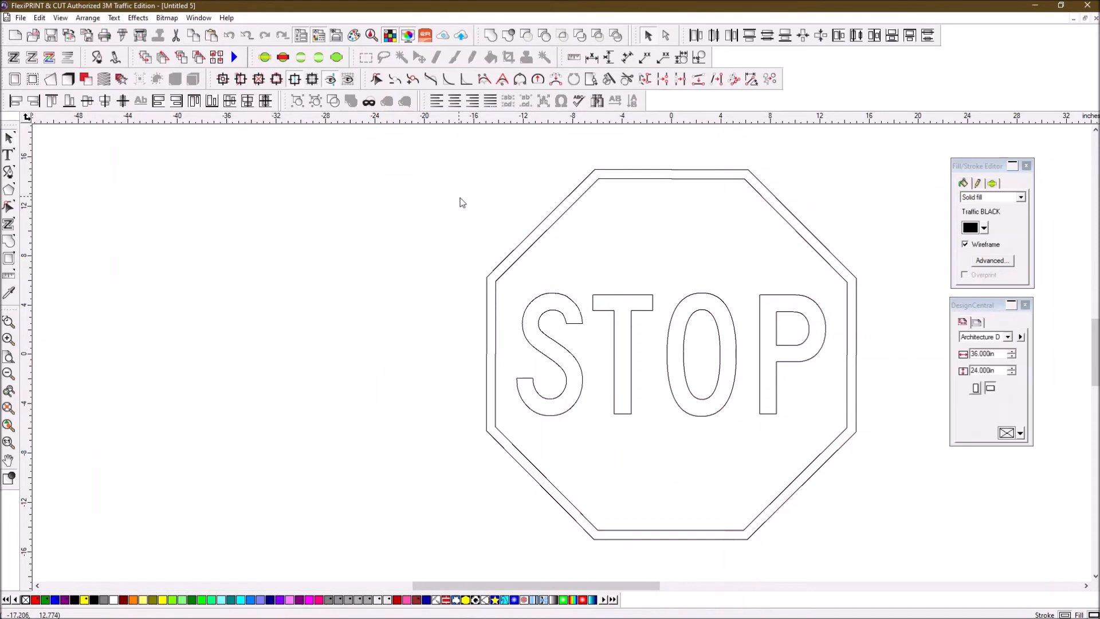
pyautogui.moveTo(122, 171); pyautogui.dragTo(439, 478)
pyautogui.hotkey('ctrl', 'z')
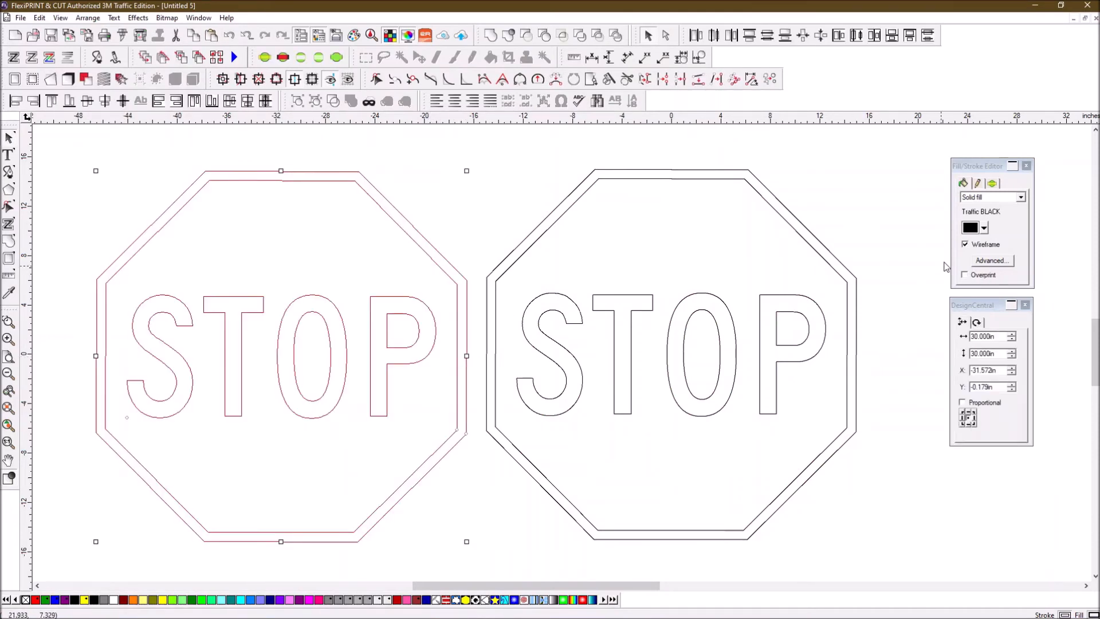
# - Set the left sign to Traffic BLACK and ungroup it into separate pieces
pyautogui.click(985, 228)
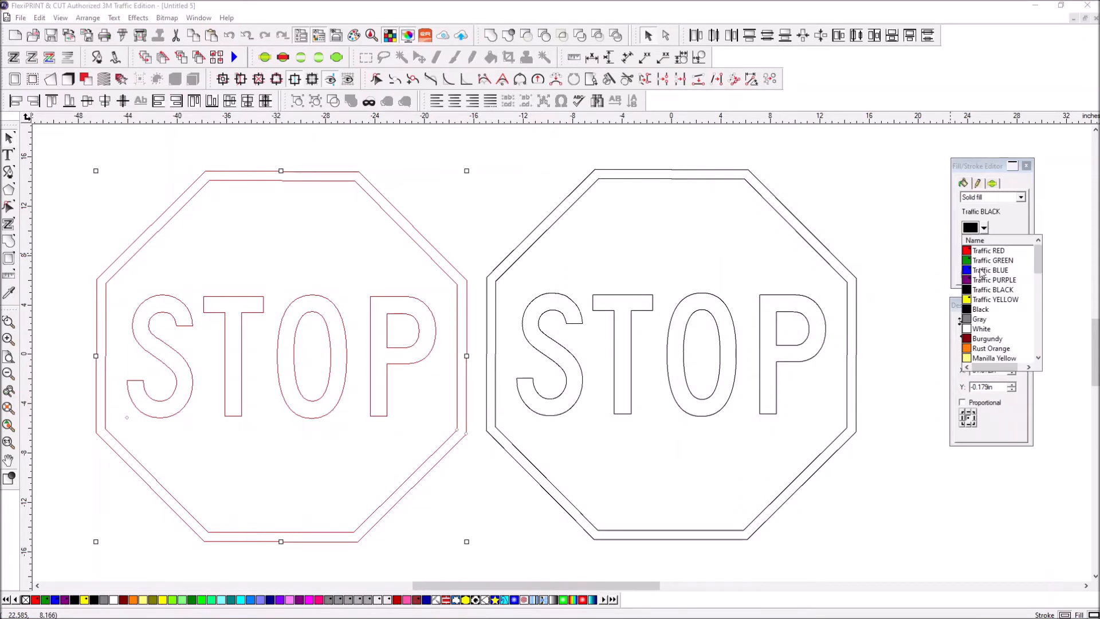
pyautogui.click(978, 290)
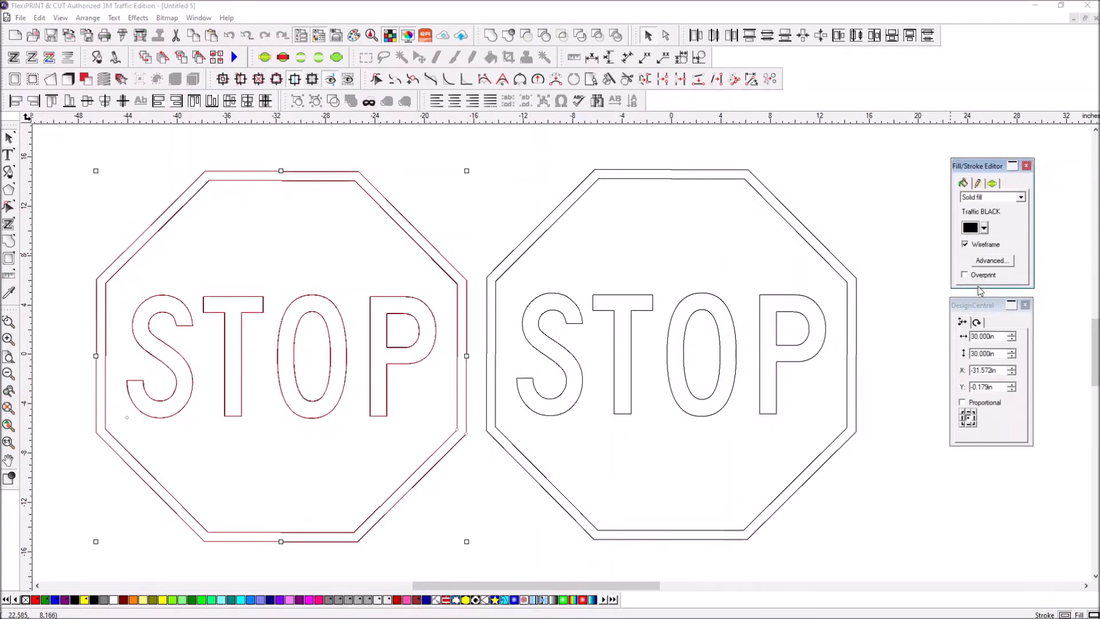
pyautogui.click(445, 206)
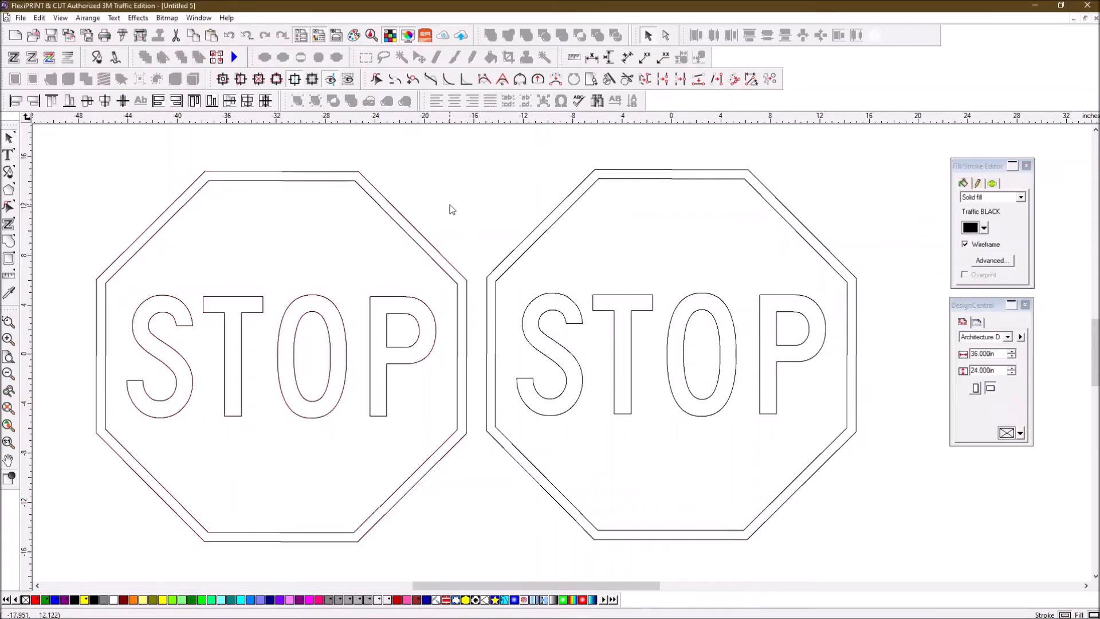
pyautogui.click(410, 245)
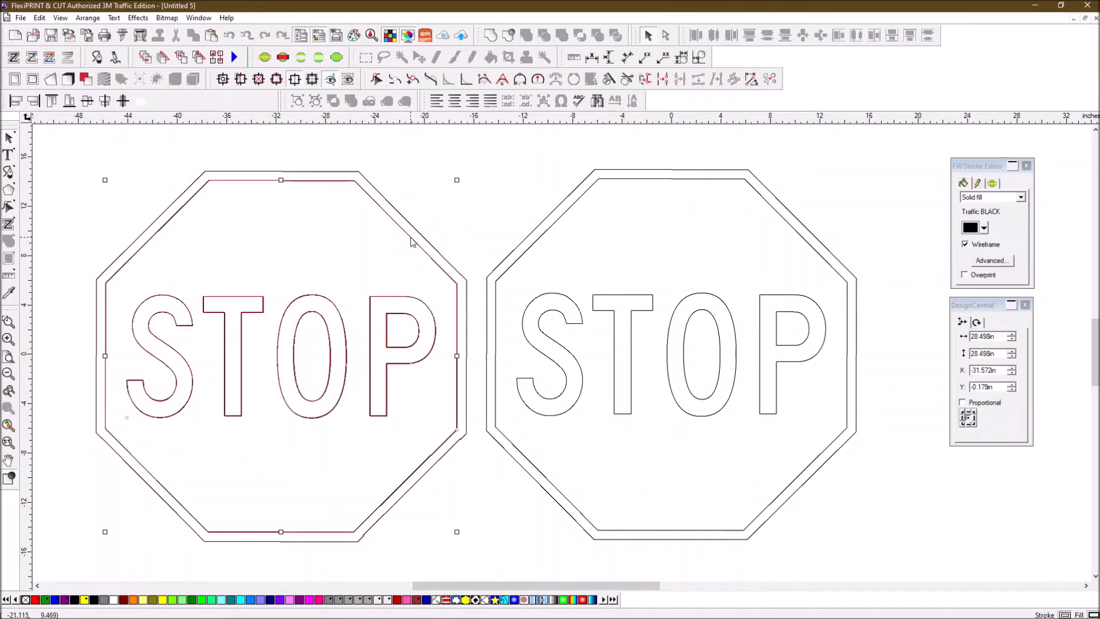
pyautogui.click(314, 105)
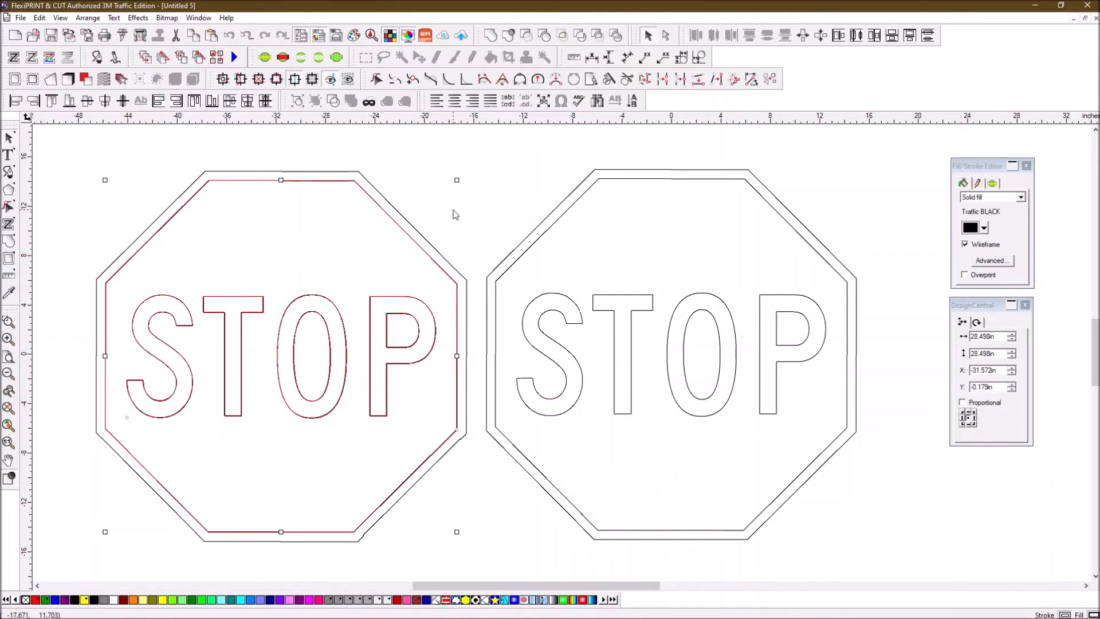
pyautogui.click(442, 246)
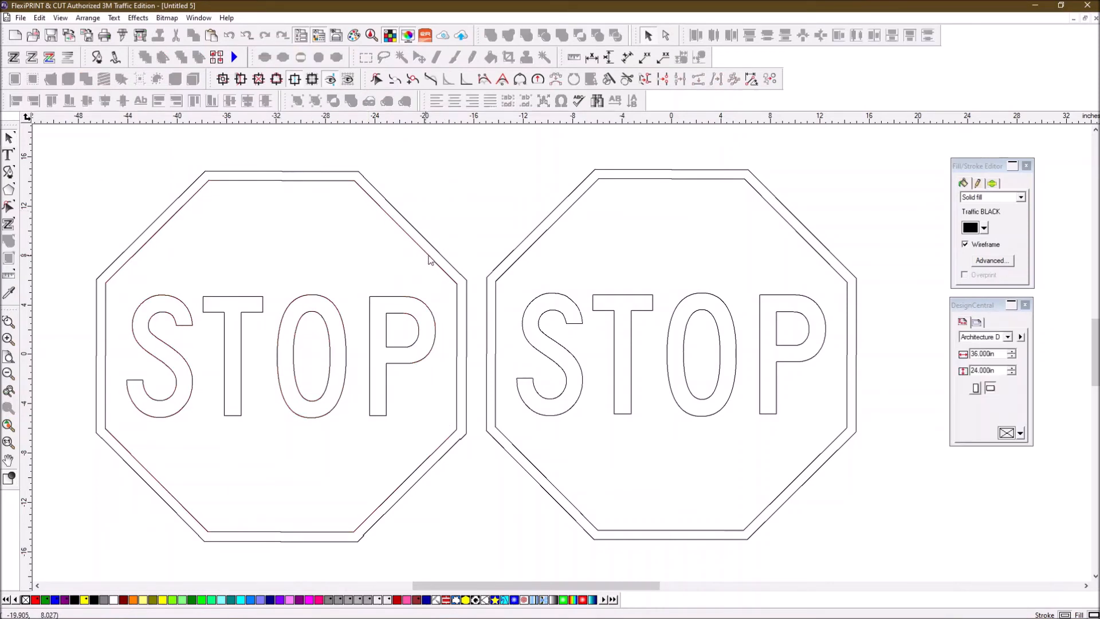
# - Remove the outer 30 in border octagon from the right sign
pyautogui.click(536, 247)
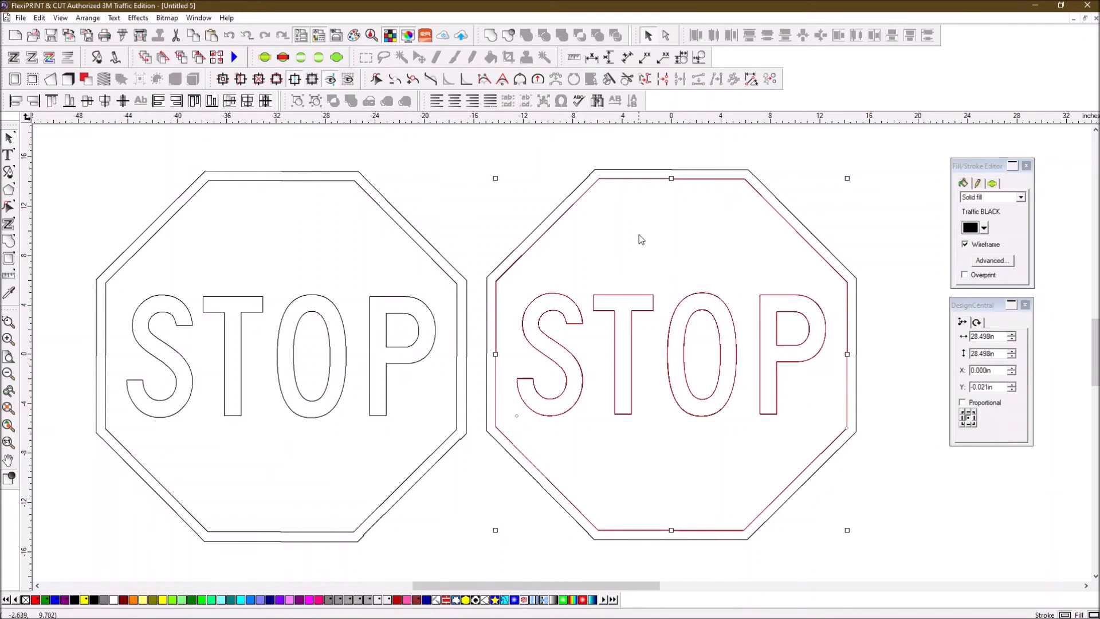
pyautogui.click(558, 211)
pyautogui.press('Escape')
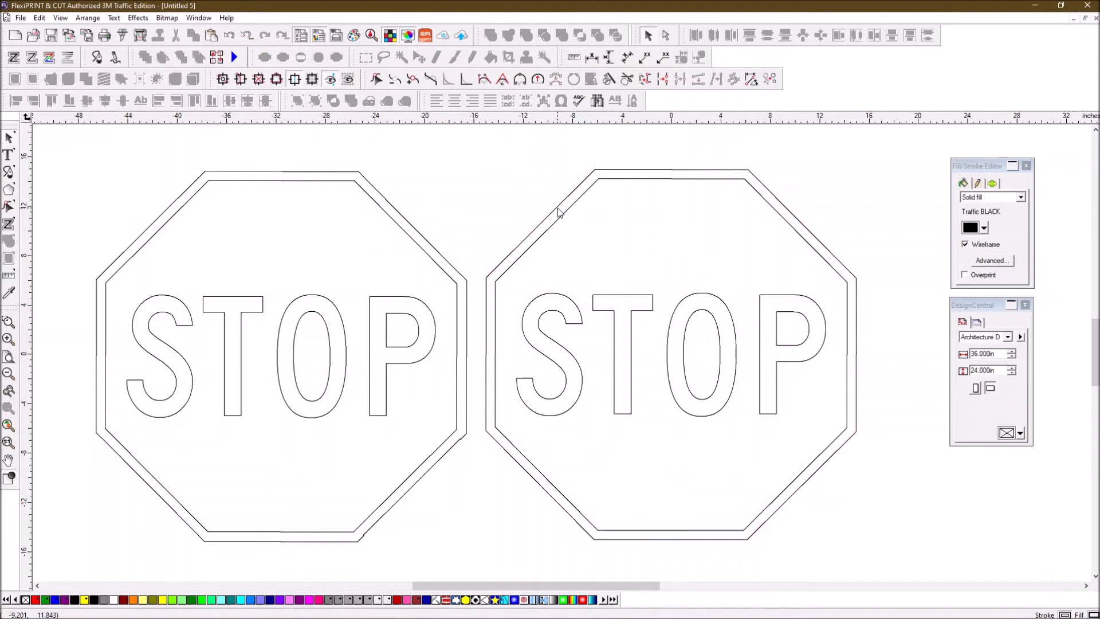
pyautogui.click(559, 211)
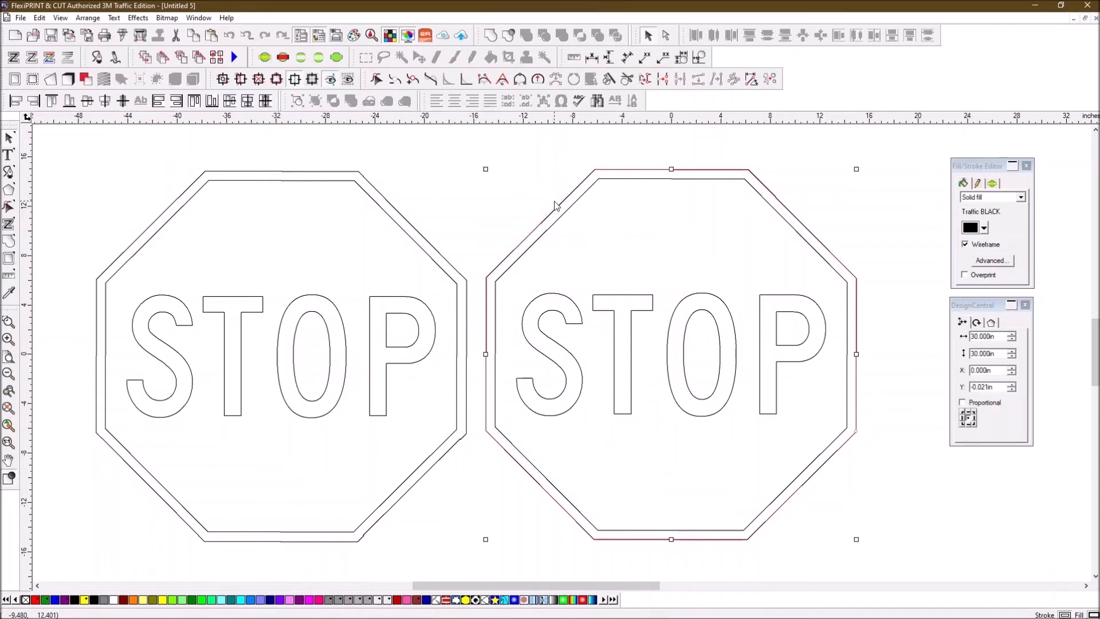
pyautogui.press('Escape')
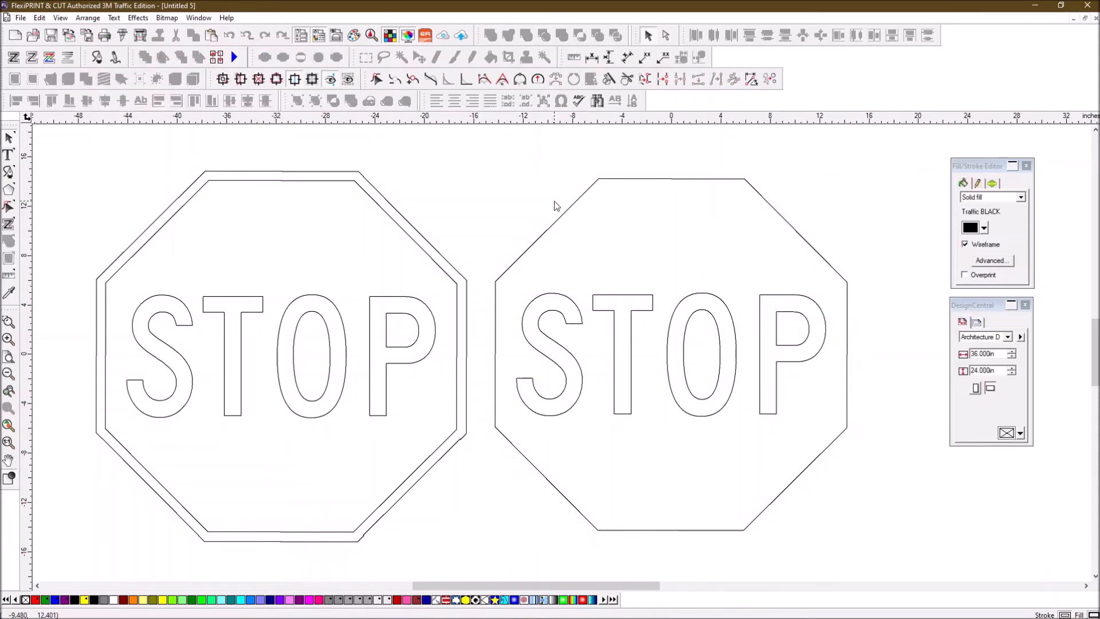
# - Fill the left sign's inner octagon with solid Traffic RED, turning off wireframe
pyautogui.click(391, 219)
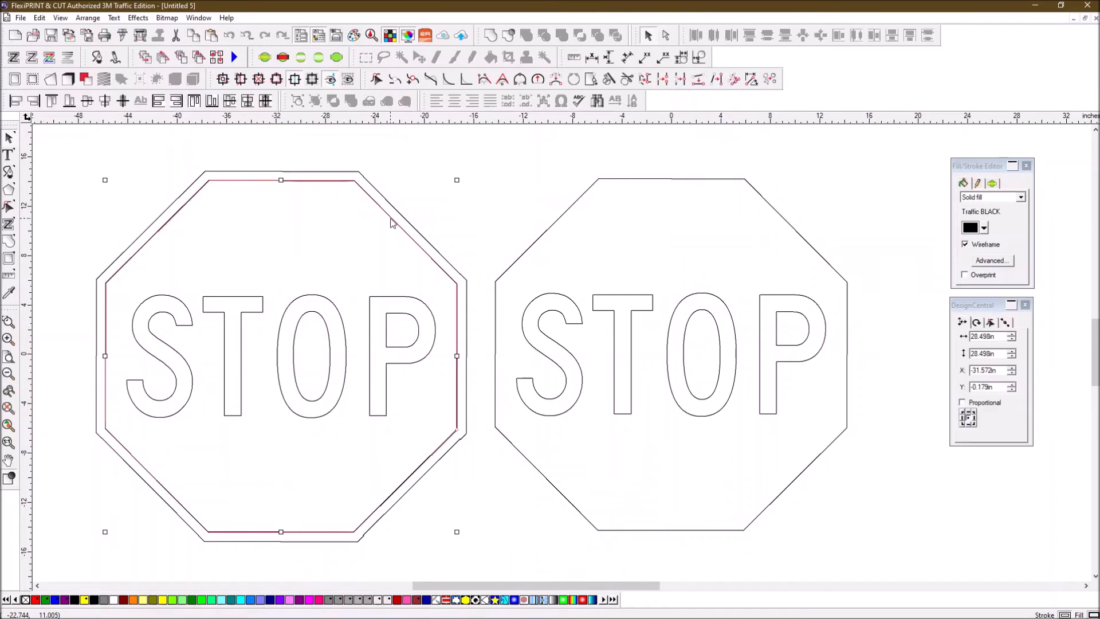
pyautogui.click(984, 228)
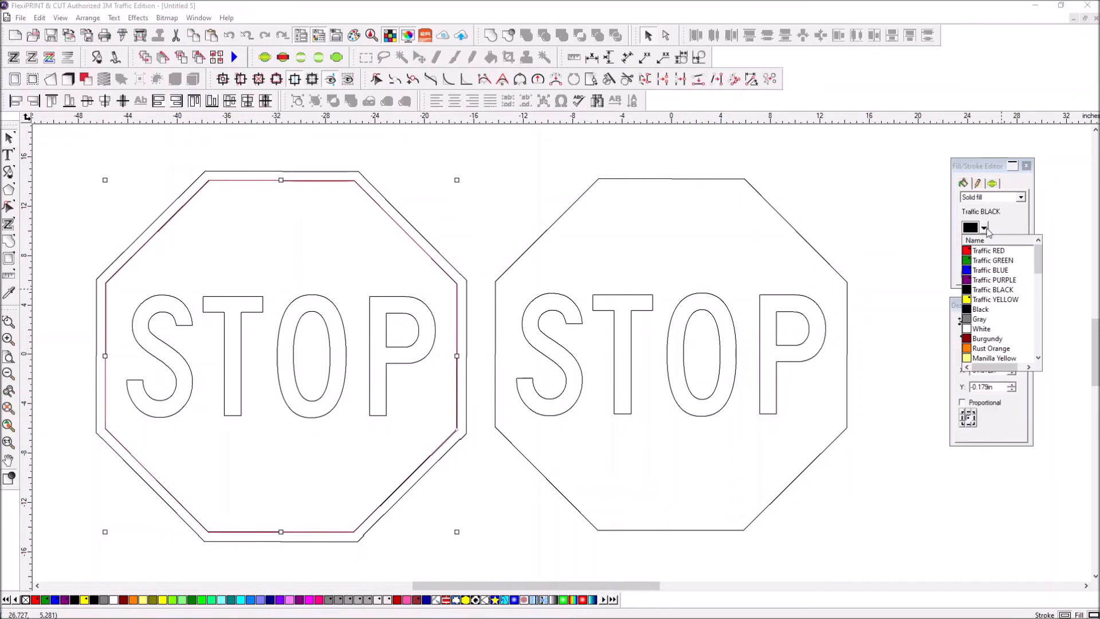
pyautogui.click(972, 252)
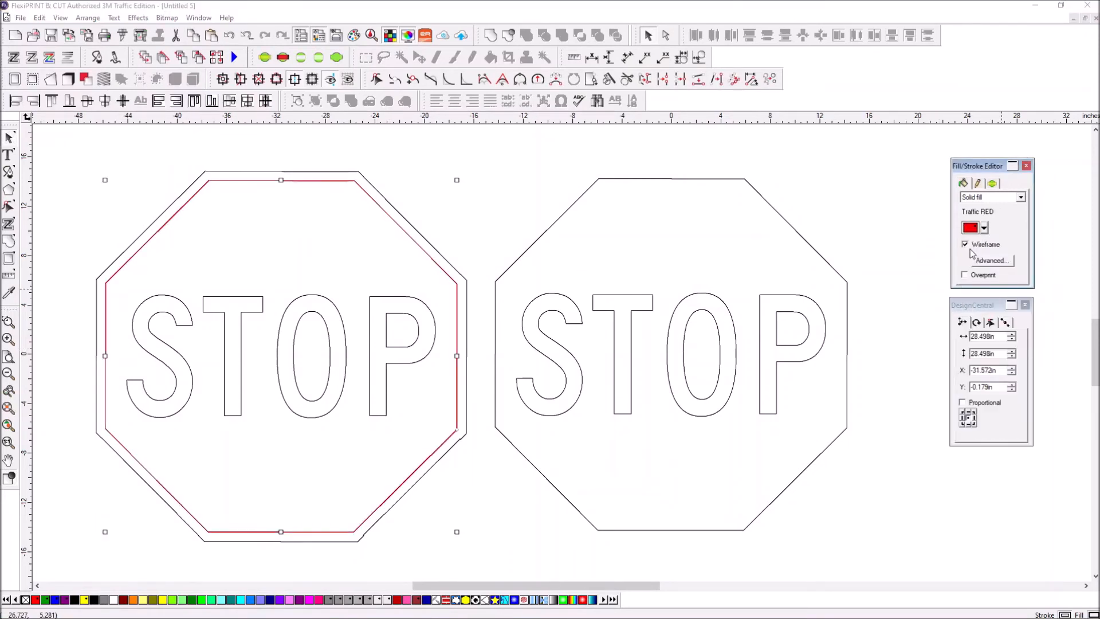
pyautogui.click(965, 244)
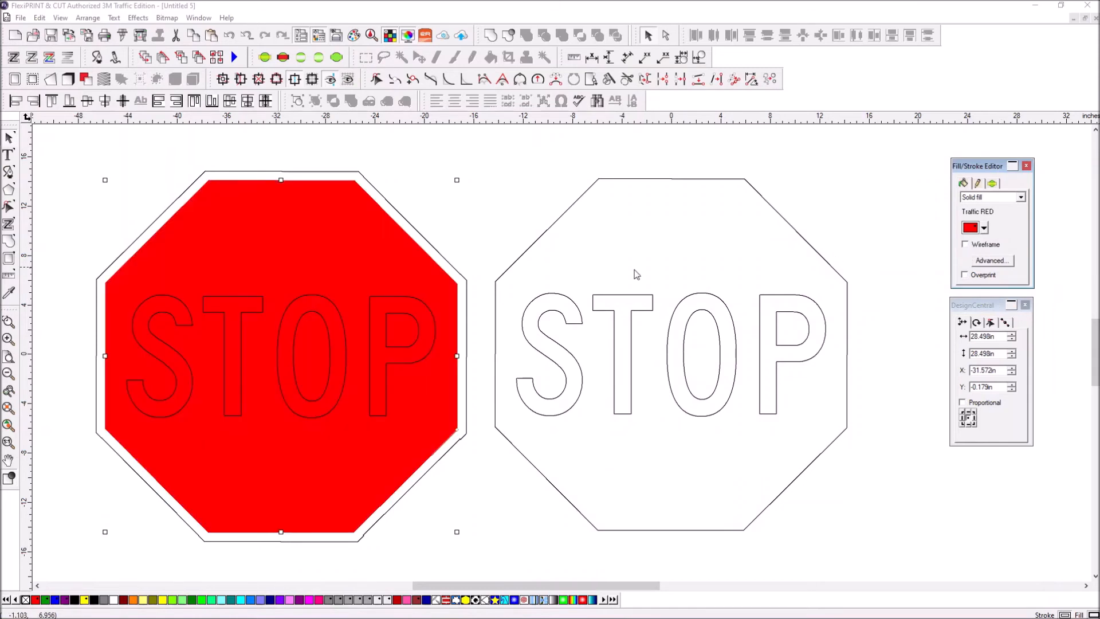
pyautogui.click(480, 213)
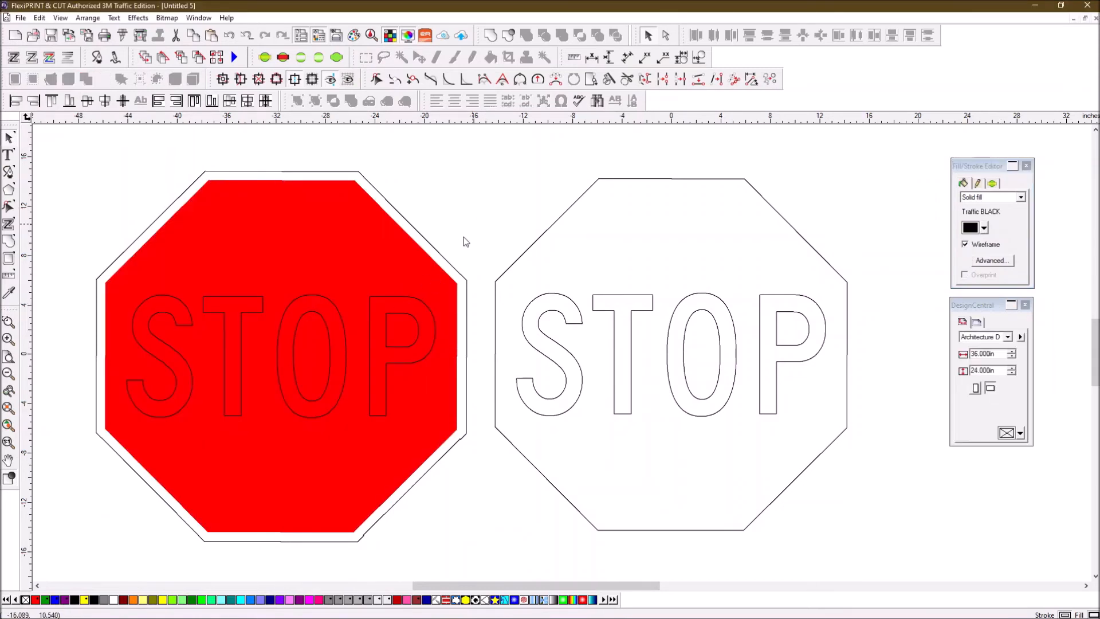
# - Make the left sign's STOP letters a solid White fill
pyautogui.click(393, 298)
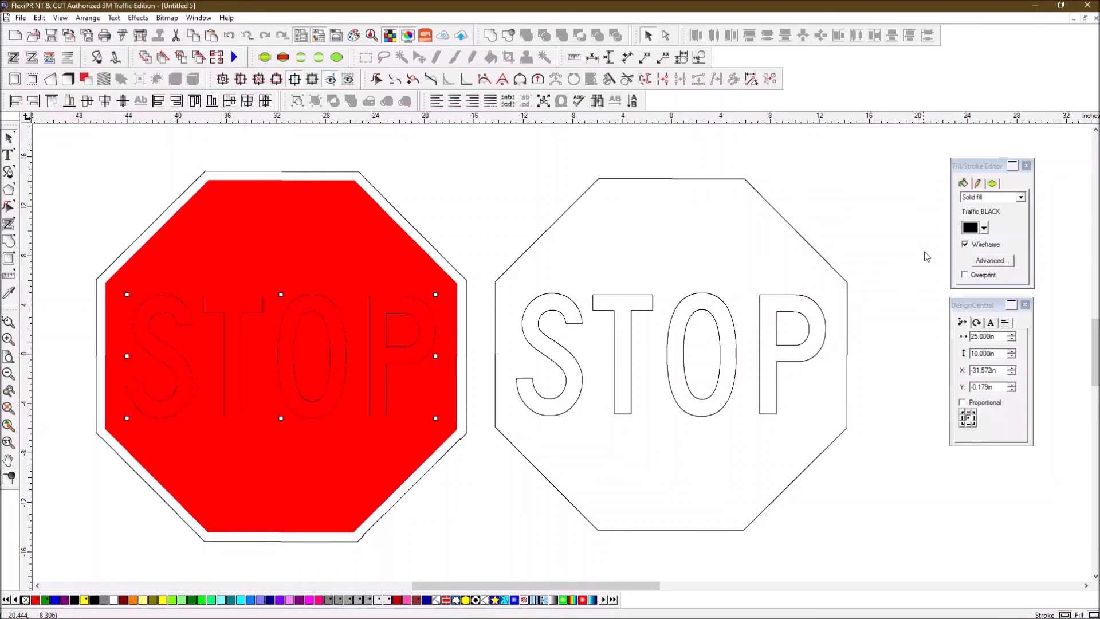
pyautogui.click(965, 244)
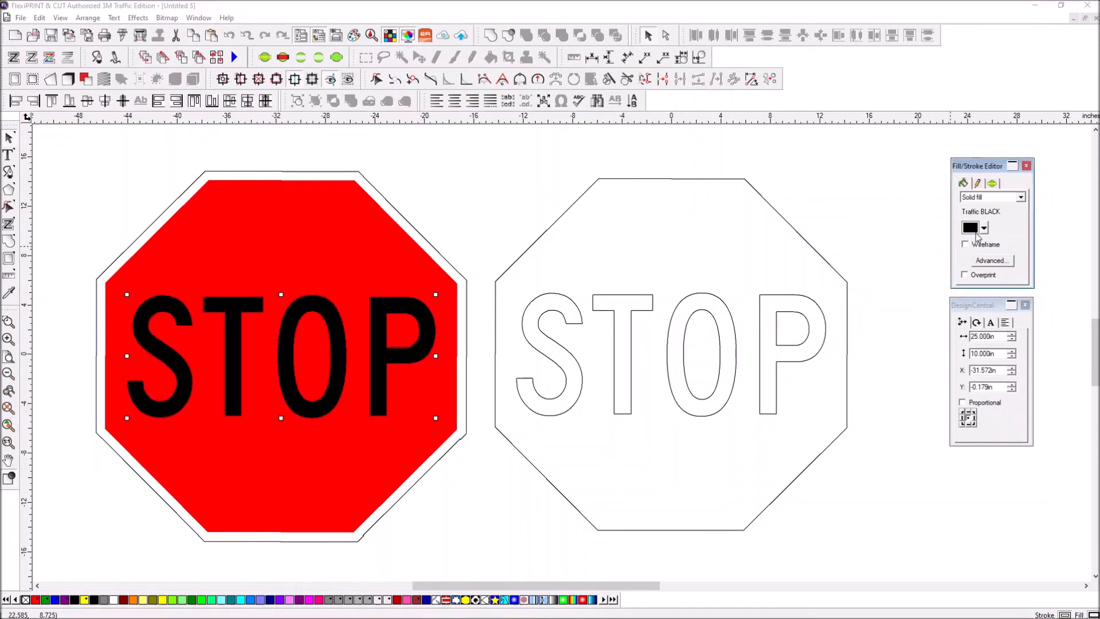
pyautogui.click(984, 228)
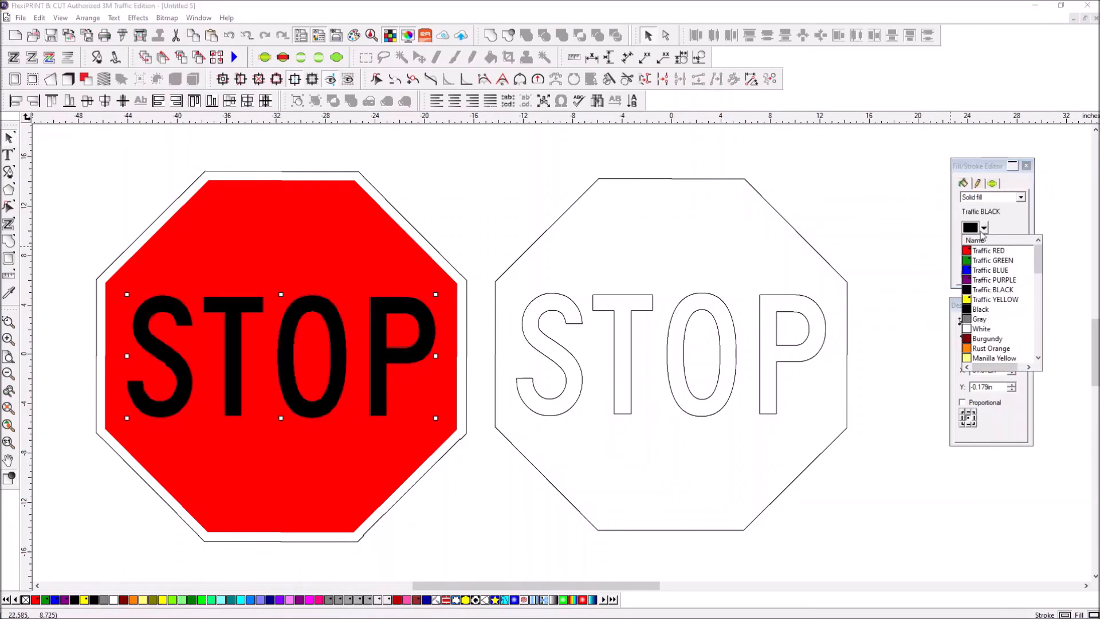
pyautogui.click(982, 331)
pyautogui.click(465, 200)
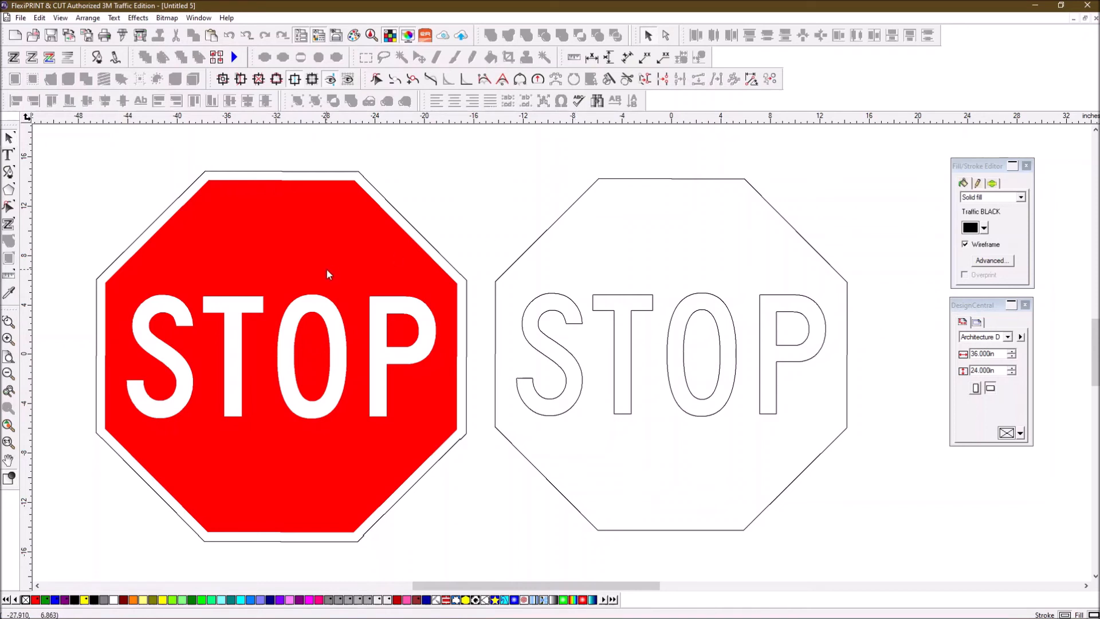
pyautogui.click(560, 218)
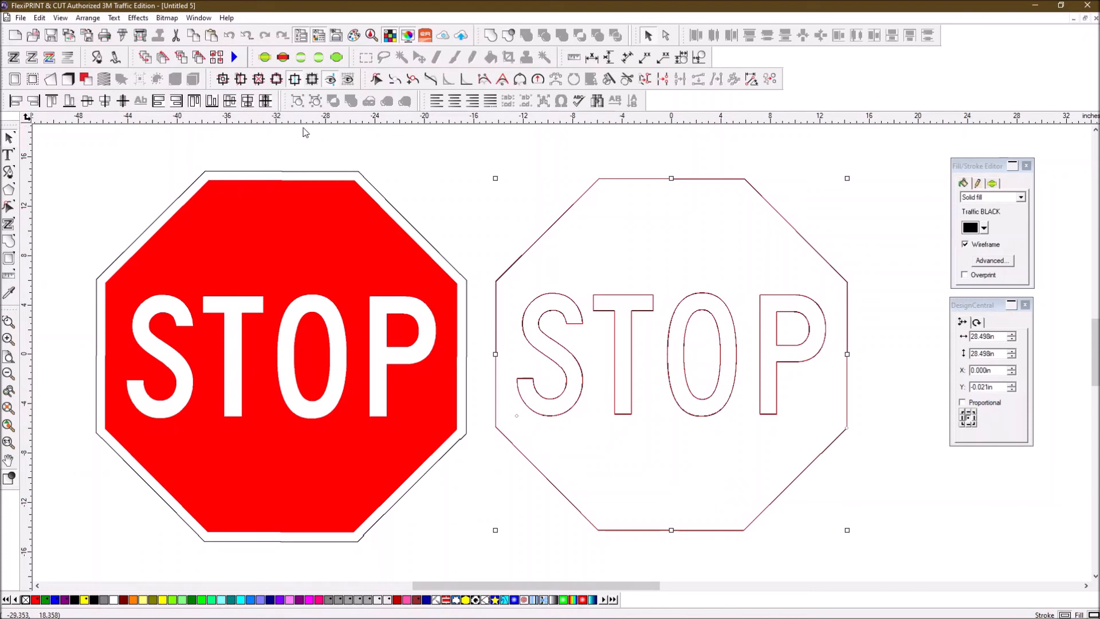
pyautogui.click(121, 36)
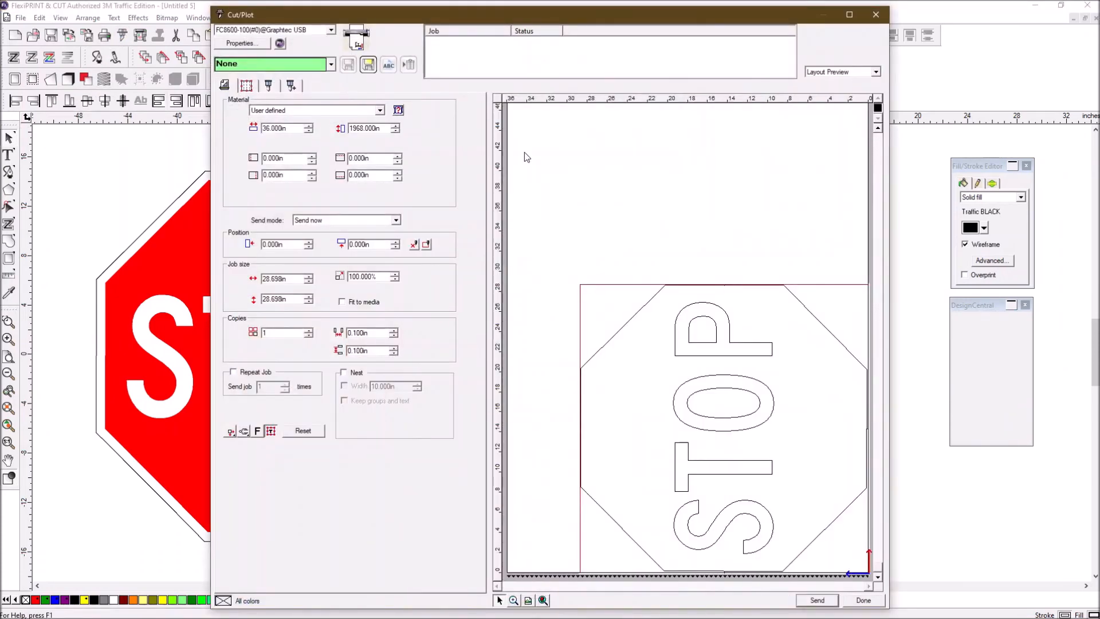
pyautogui.click(879, 15)
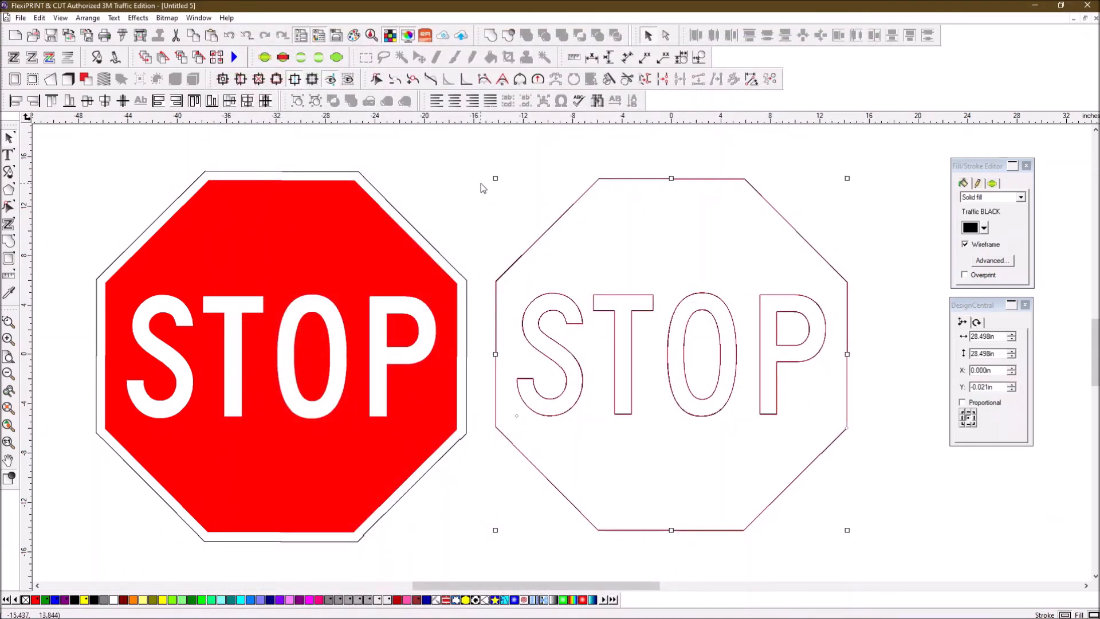